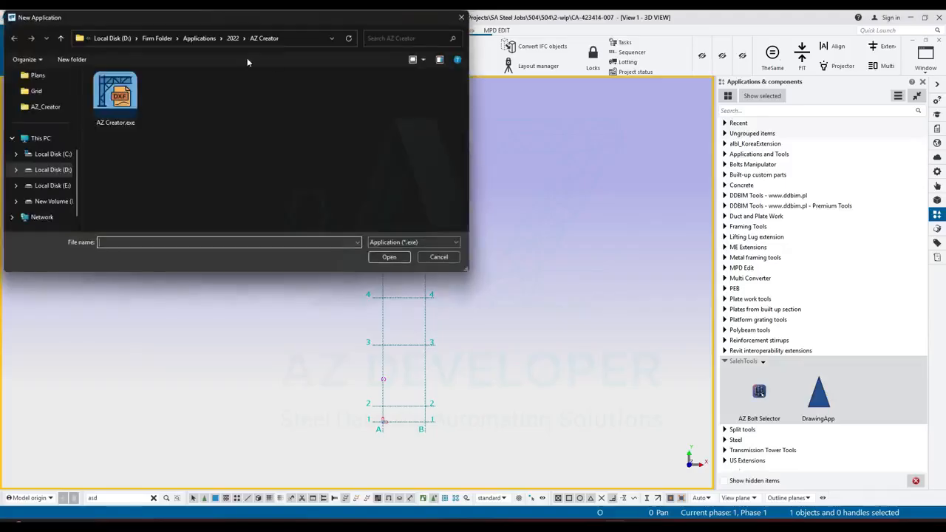
Add AZ Creator.exe to the SalehTools group and open its window over the Tekla Structures model view
{"action": "double_click", "coordinate": [120, 94]}
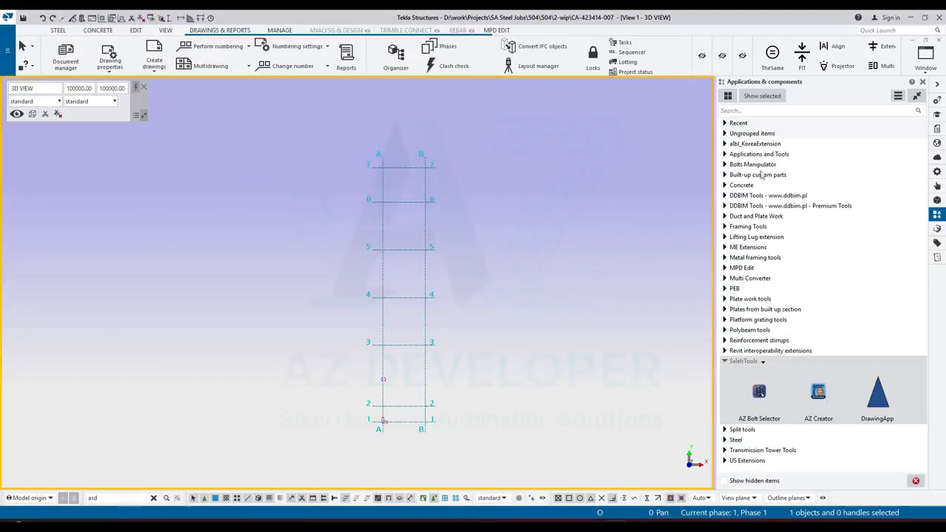
{"action": "right_click", "coordinate": [818, 397]}
{"action": "left_click_drag", "start_coordinate": [2, 15], "coordinate": [563, 10]}
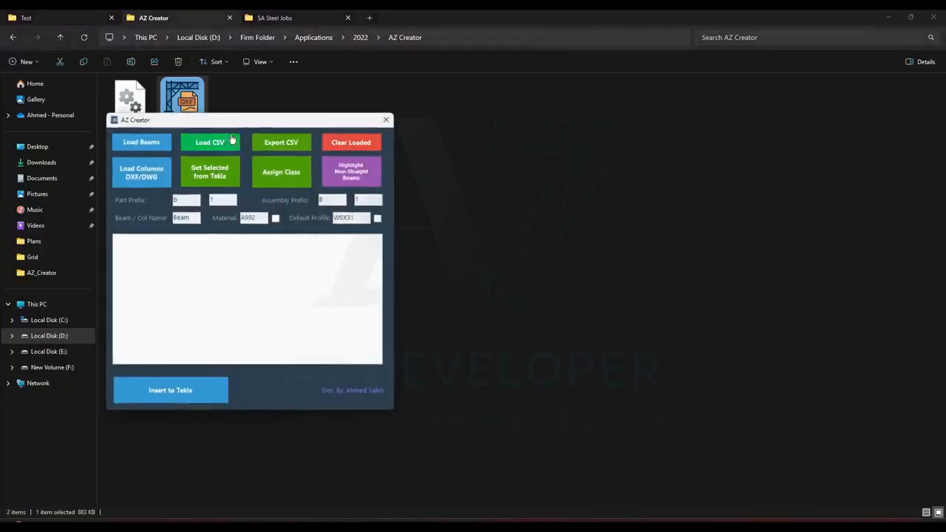
{"action": "left_click_drag", "start_coordinate": [218, 126], "coordinate": [541, 135]}
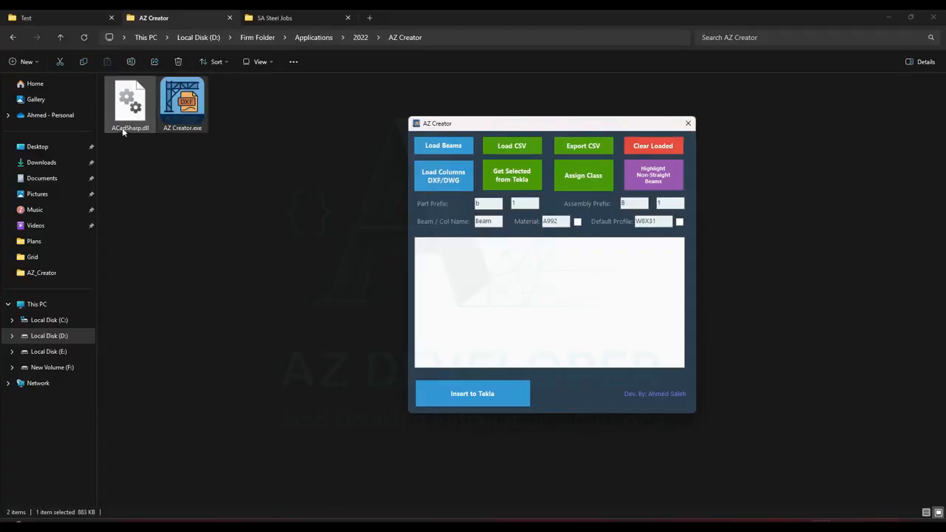
{"action": "left_click", "coordinate": [809, 526]}
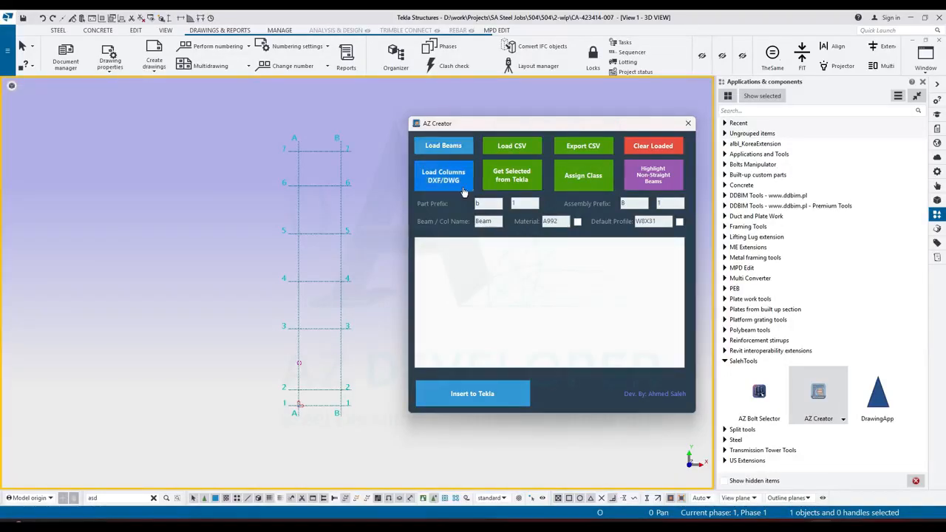
Load beams into AZ Creator from the plan files 111450.dwg, 109150.dwg and 107750.dwg
{"action": "left_click", "coordinate": [444, 148]}
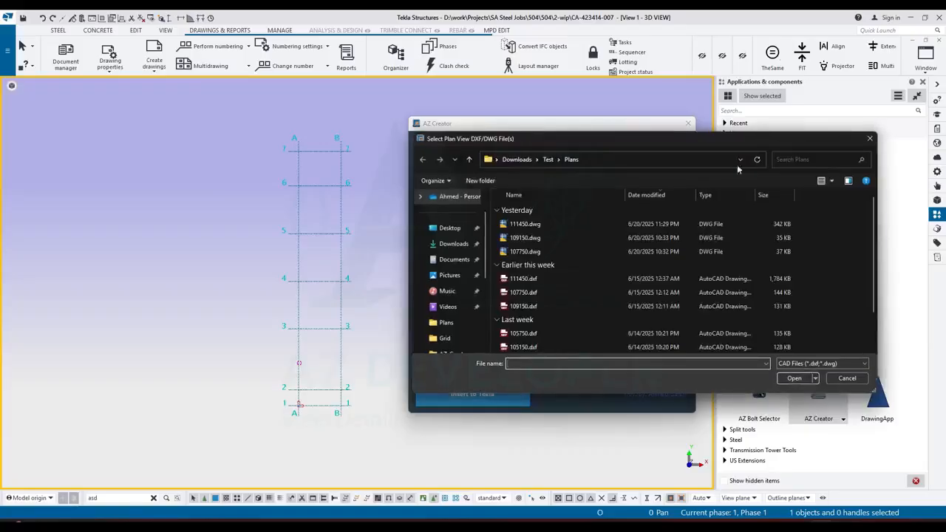
{"action": "left_click", "coordinate": [869, 139]}
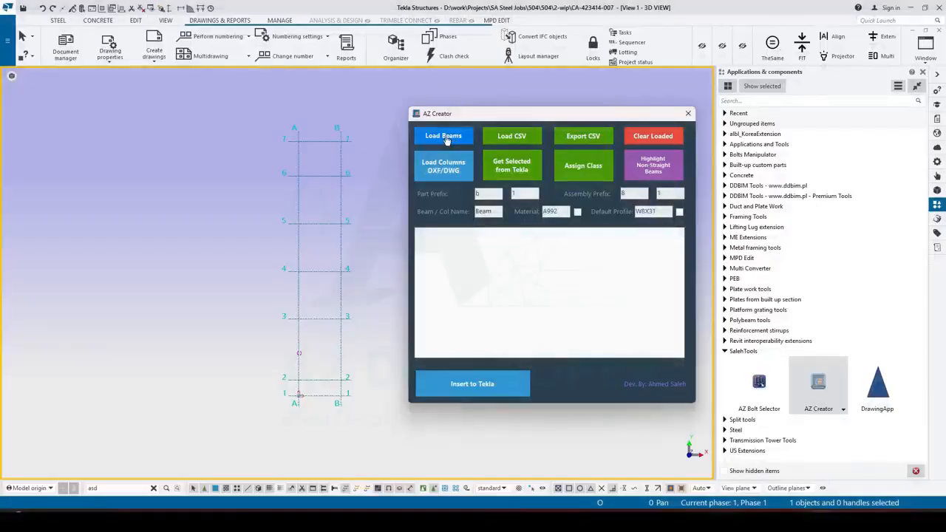
{"action": "left_click", "coordinate": [444, 138]}
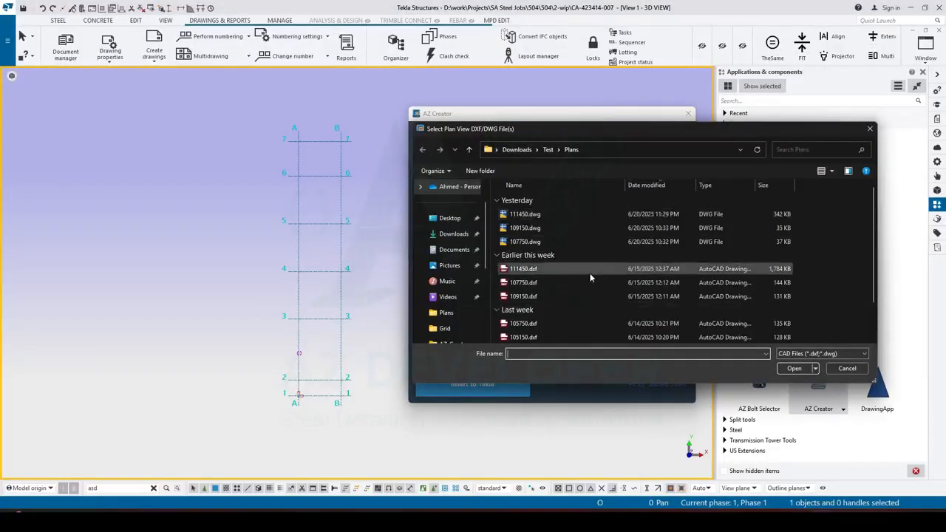
{"action": "scroll", "coordinate": [585, 309], "scroll_direction": "down", "scroll_amount": 1}
{"action": "scroll", "coordinate": [565, 273], "scroll_direction": "up", "scroll_amount": 1}
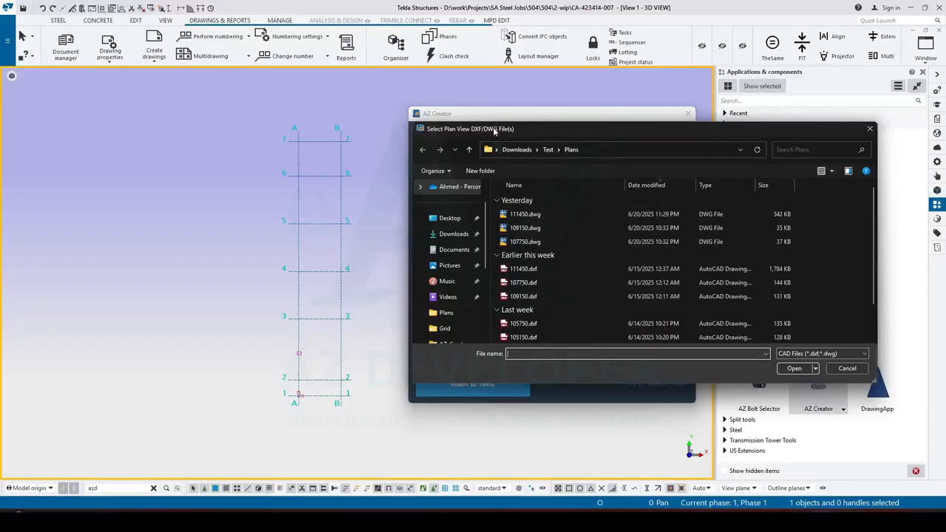
{"action": "left_click_drag", "start_coordinate": [495, 131], "coordinate": [506, 181]}
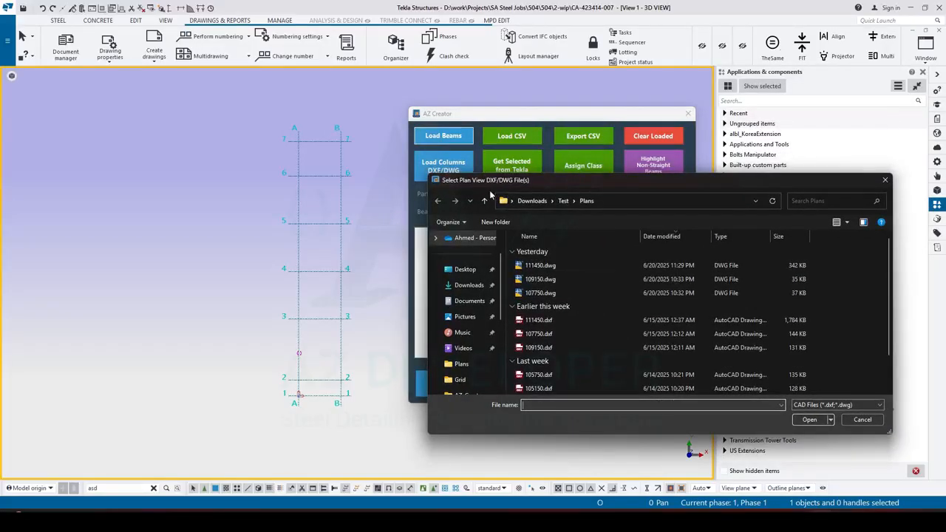
{"action": "left_click", "coordinate": [533, 270]}
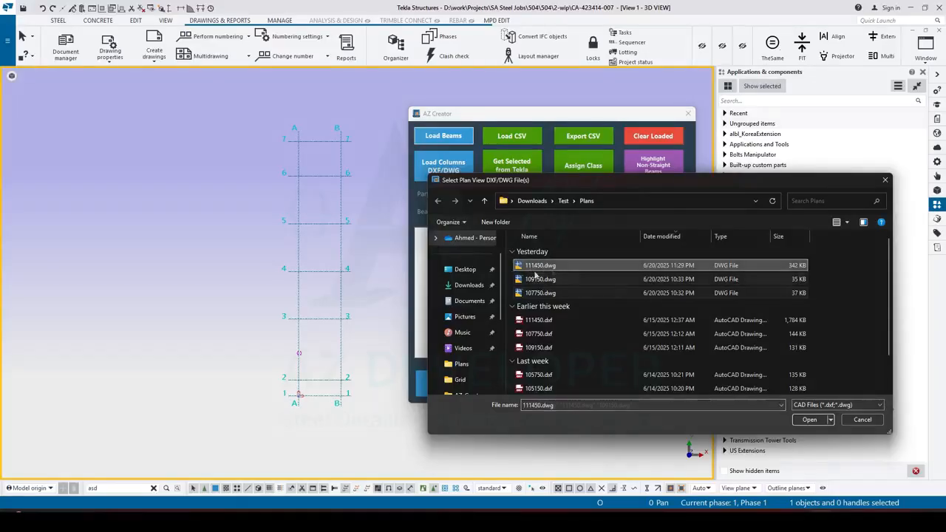
{"action": "left_click", "coordinate": [628, 293], "text": "shift"}
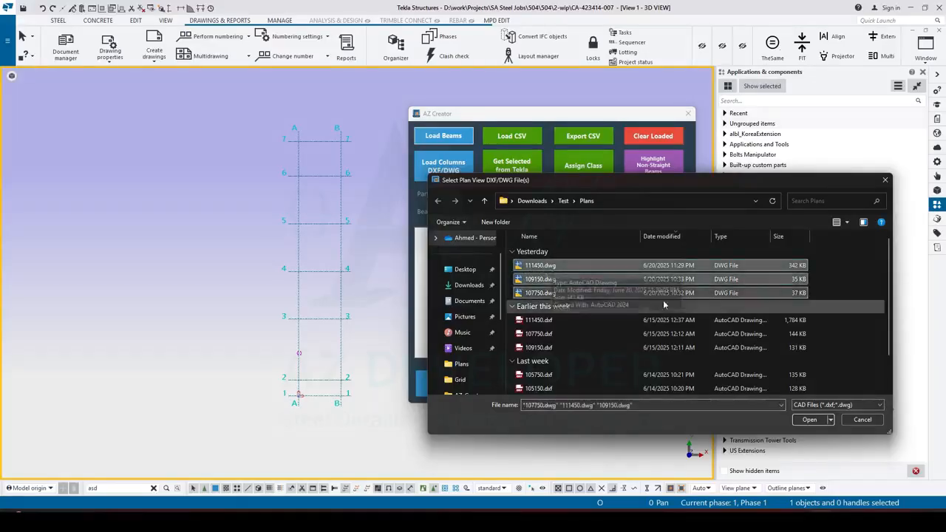
{"action": "left_click", "coordinate": [809, 420]}
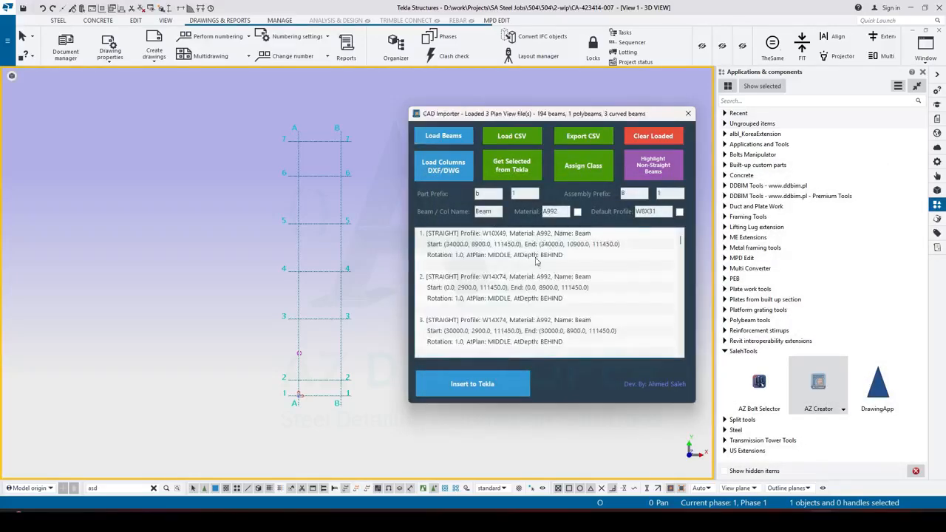
Review the loaded beam list from the first straight beams to the polybeam and the summary, including the curved beams
{"action": "scroll", "coordinate": [517, 259], "scroll_direction": "down", "scroll_amount": 1}
{"action": "left_click", "coordinate": [464, 292]}
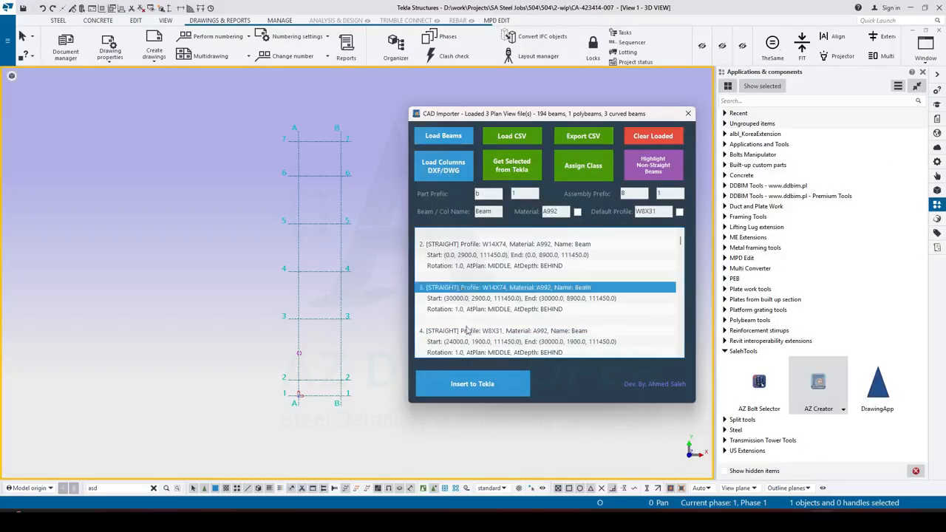
{"action": "left_click", "coordinate": [464, 337]}
{"action": "scroll", "coordinate": [517, 310], "scroll_direction": "down", "scroll_amount": 1}
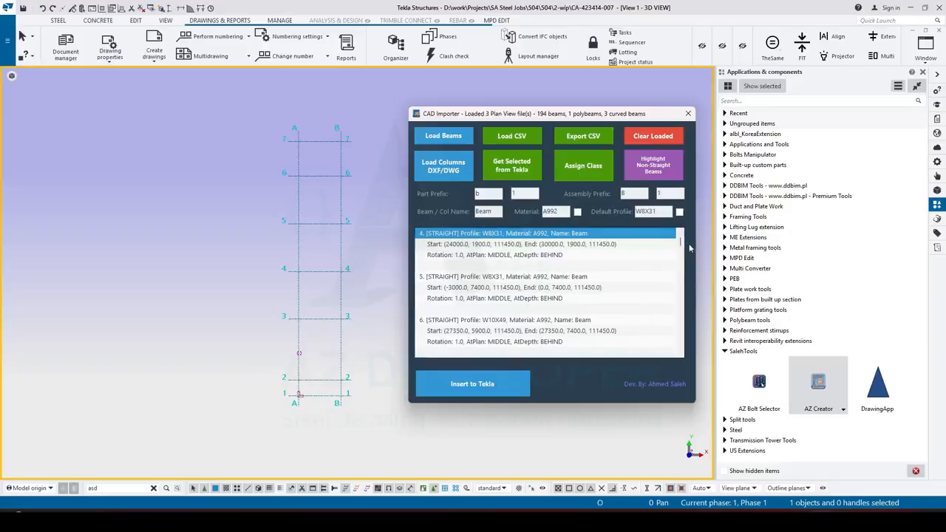
{"action": "scroll", "coordinate": [681, 247], "scroll_direction": "down", "scroll_amount": 2}
{"action": "left_click_drag", "start_coordinate": [681, 247], "coordinate": [683, 367]}
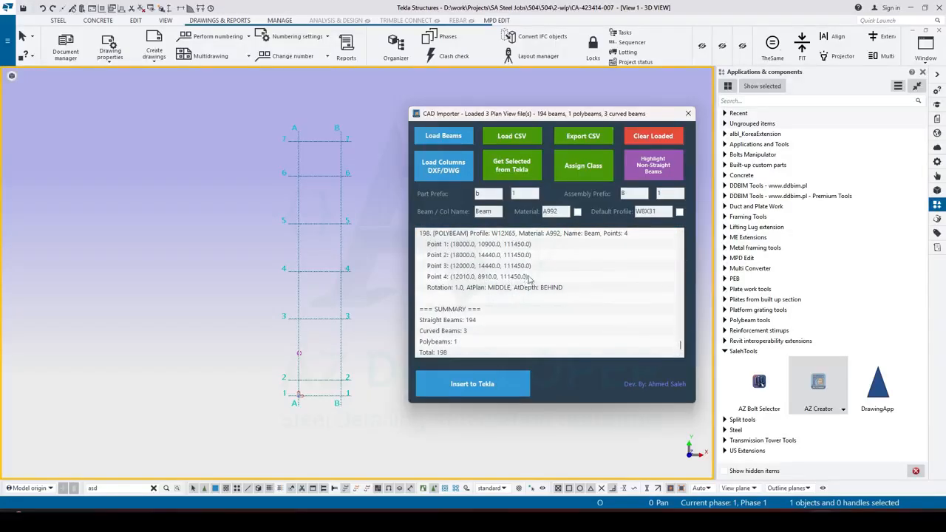
{"action": "left_click_drag", "start_coordinate": [459, 320], "coordinate": [459, 343]}
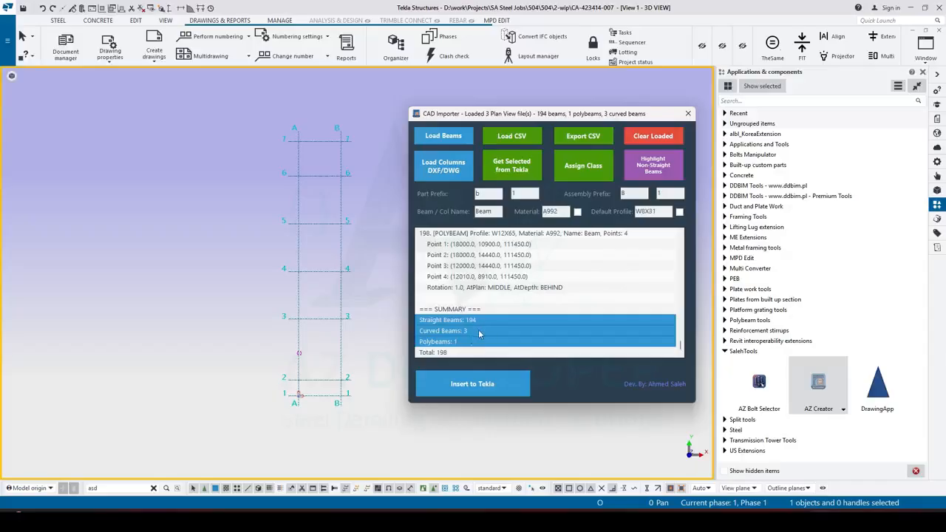
{"action": "left_click", "coordinate": [460, 309]}
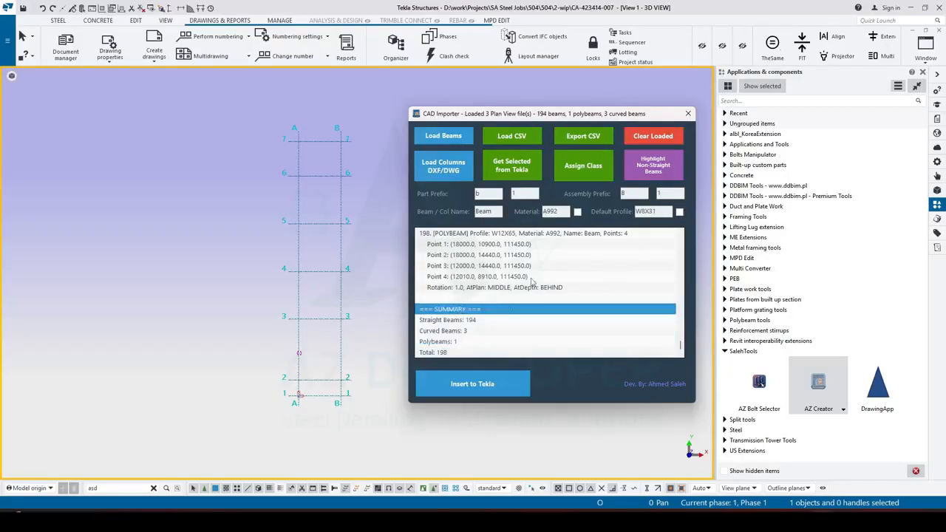
{"action": "scroll", "coordinate": [448, 290], "scroll_direction": "up", "scroll_amount": 4}
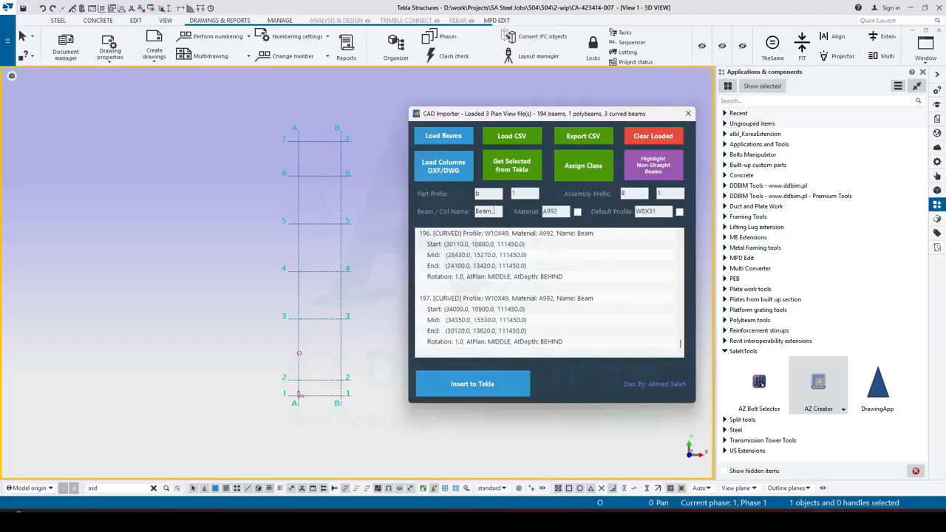
Check the beam name, material and default profile fields, and view the edit settings of curved beam 196 without changing them
{"action": "double_click", "coordinate": [497, 211]}
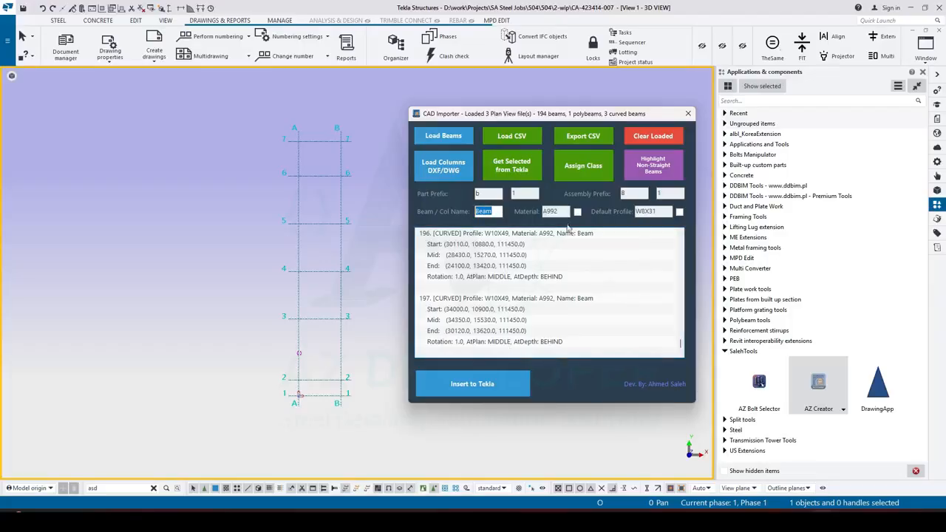
{"action": "double_click", "coordinate": [562, 212]}
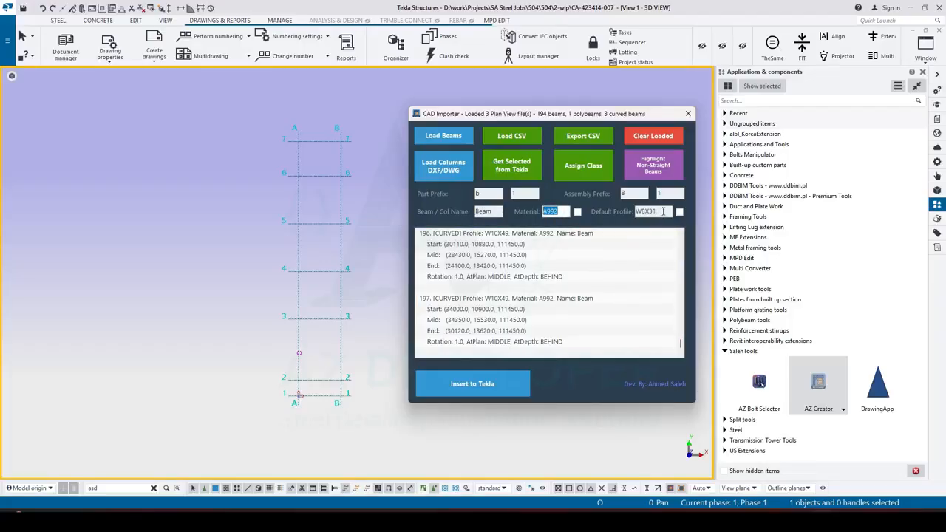
{"action": "double_click", "coordinate": [662, 211]}
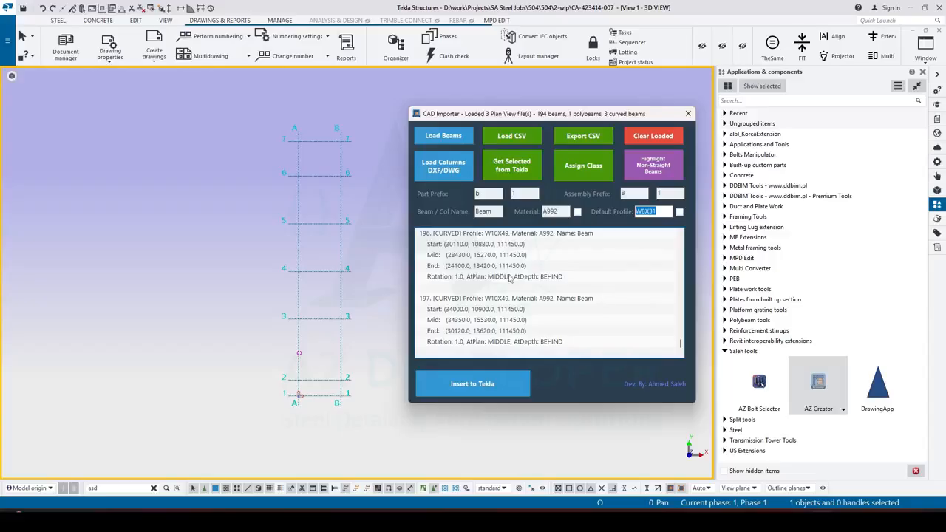
{"action": "double_click", "coordinate": [516, 241]}
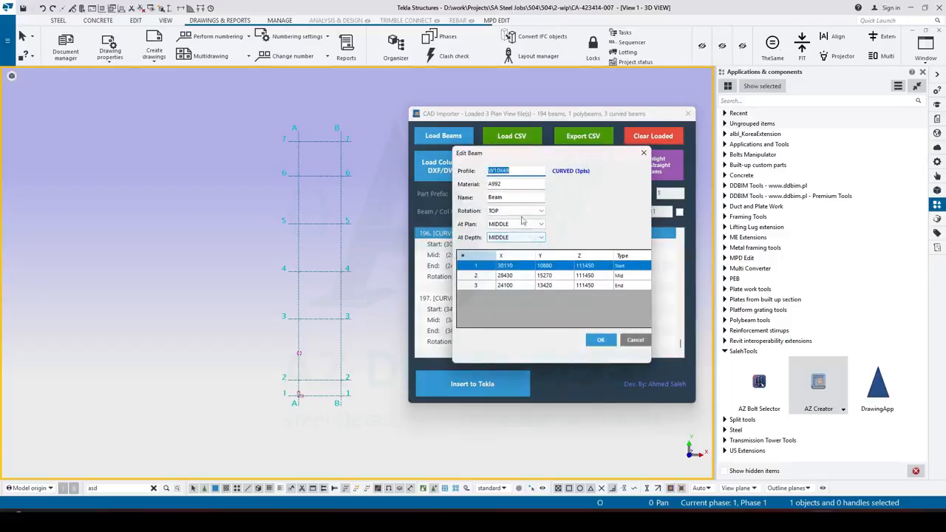
{"action": "left_click", "coordinate": [643, 152]}
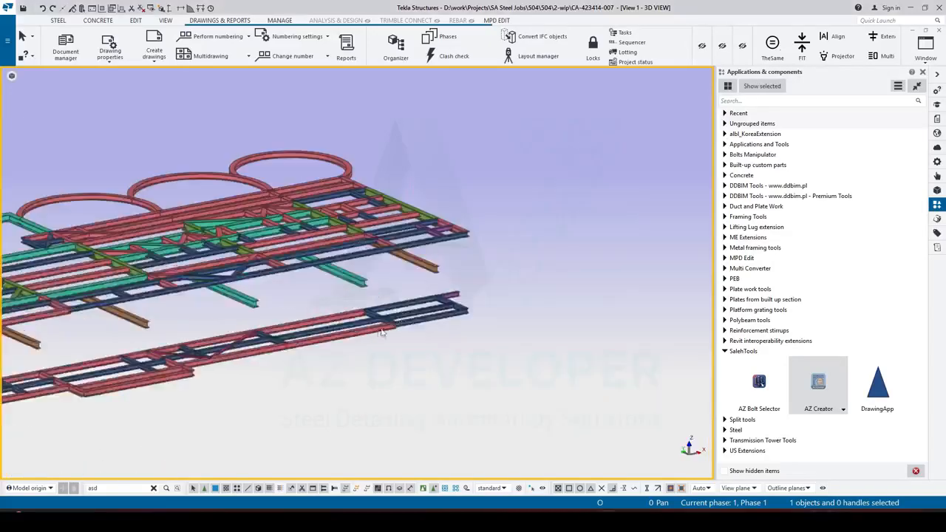
Inquire about the blue end beam of the lower floor framing
{"action": "scroll", "coordinate": [498, 243], "scroll_direction": "up", "scroll_amount": 2}
{"action": "scroll", "coordinate": [479, 209], "scroll_direction": "up", "scroll_amount": 4}
{"action": "right_click", "coordinate": [381, 288]}
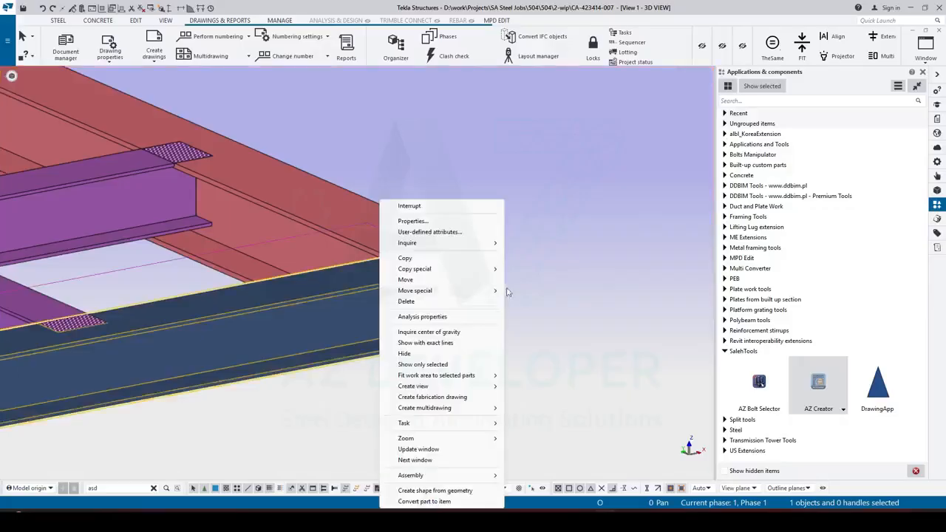
{"action": "mouse_move", "coordinate": [496, 244]}
{"action": "left_click", "coordinate": [526, 243]}
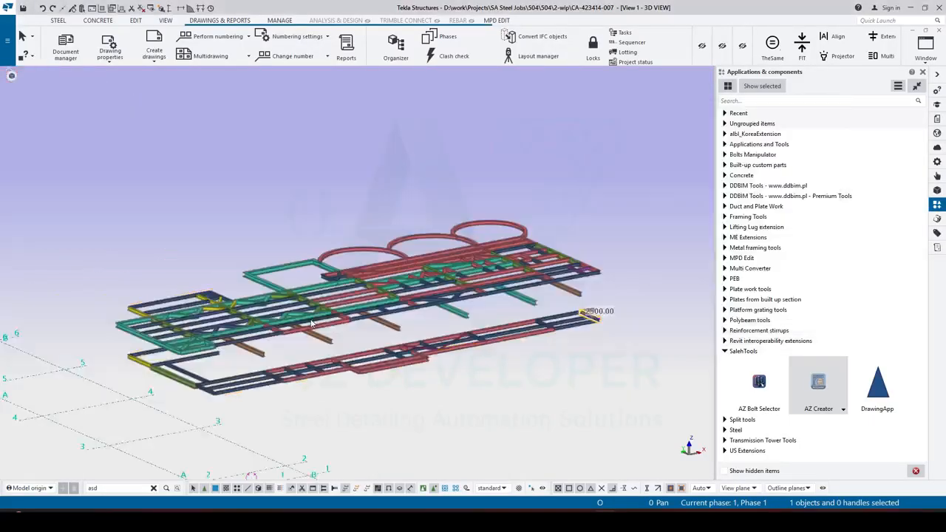
Select two of the green transverse beams on the upper floor and display the Properties pane
{"action": "scroll", "coordinate": [343, 278], "scroll_direction": "up", "scroll_amount": 3}
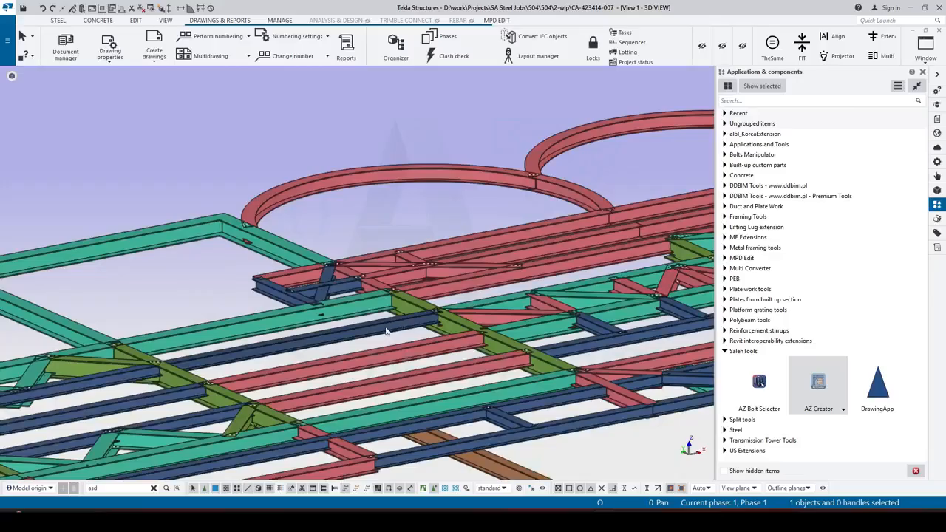
{"action": "scroll", "coordinate": [306, 325], "scroll_direction": "up", "scroll_amount": 5}
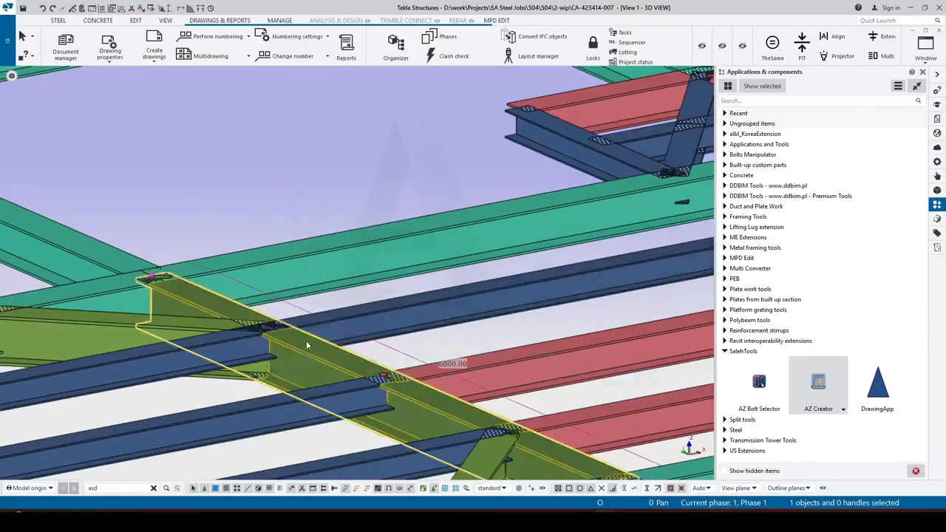
{"action": "scroll", "coordinate": [306, 340], "scroll_direction": "down", "scroll_amount": 5}
{"action": "scroll", "coordinate": [533, 311], "scroll_direction": "up", "scroll_amount": 3}
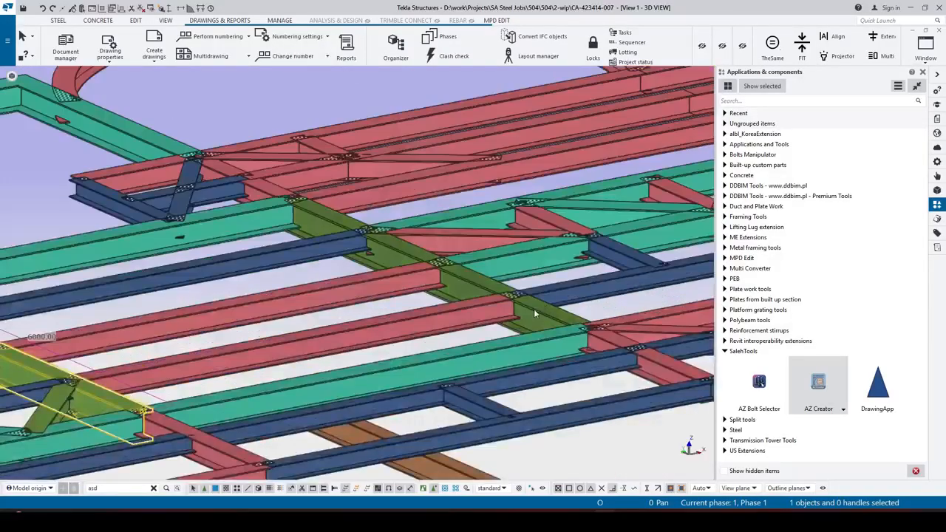
{"action": "left_click", "coordinate": [536, 312], "text": "ctrl"}
{"action": "left_click", "coordinate": [938, 161]}
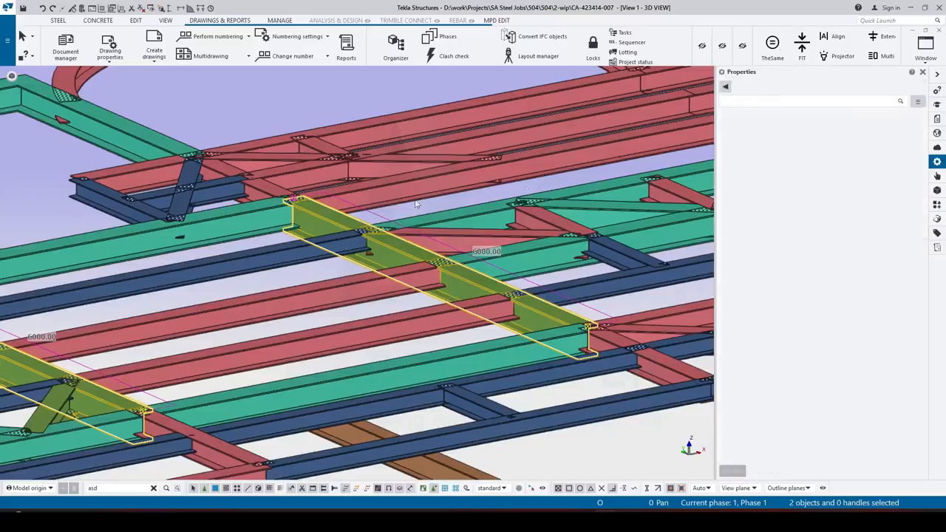
Run Assign Class on all the imported beams of both floors
{"action": "scroll", "coordinate": [130, 214], "scroll_direction": "down", "scroll_amount": 2}
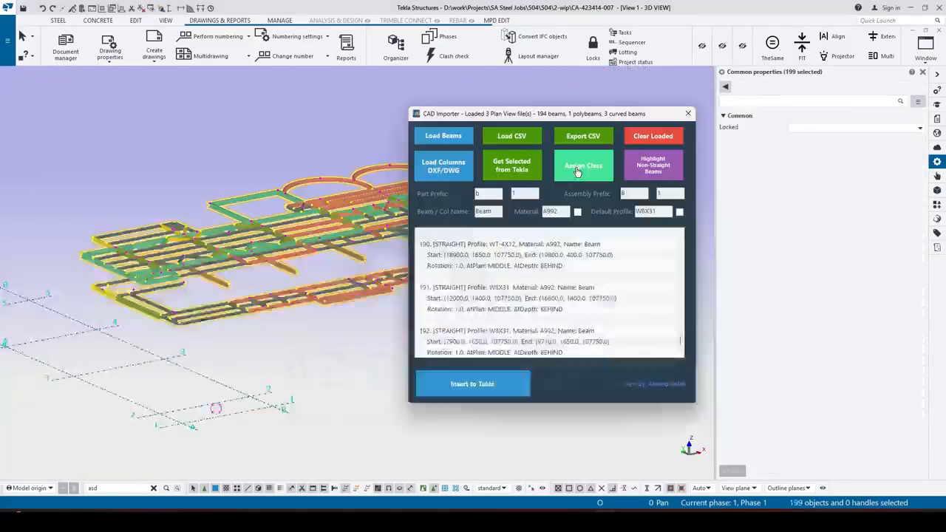
{"action": "left_click", "coordinate": [585, 166]}
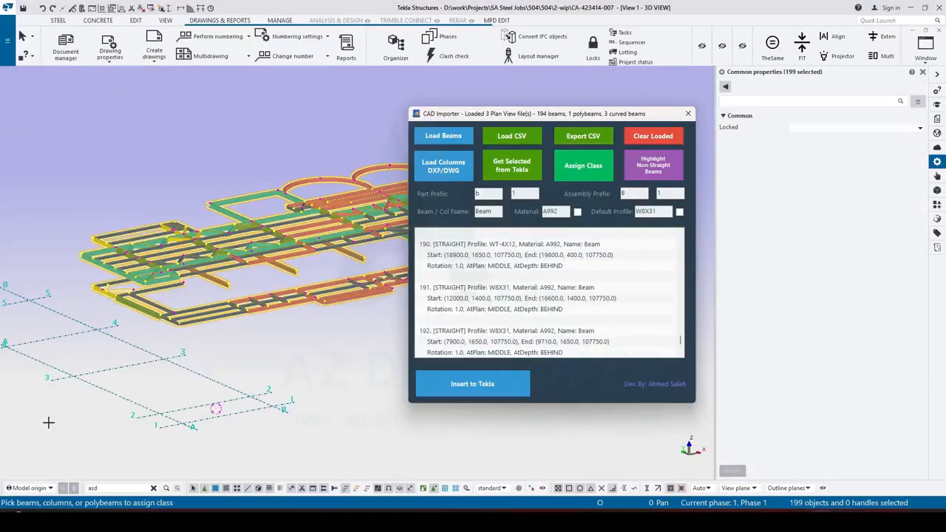
{"action": "left_click_drag", "start_coordinate": [44, 423], "coordinate": [613, 113]}
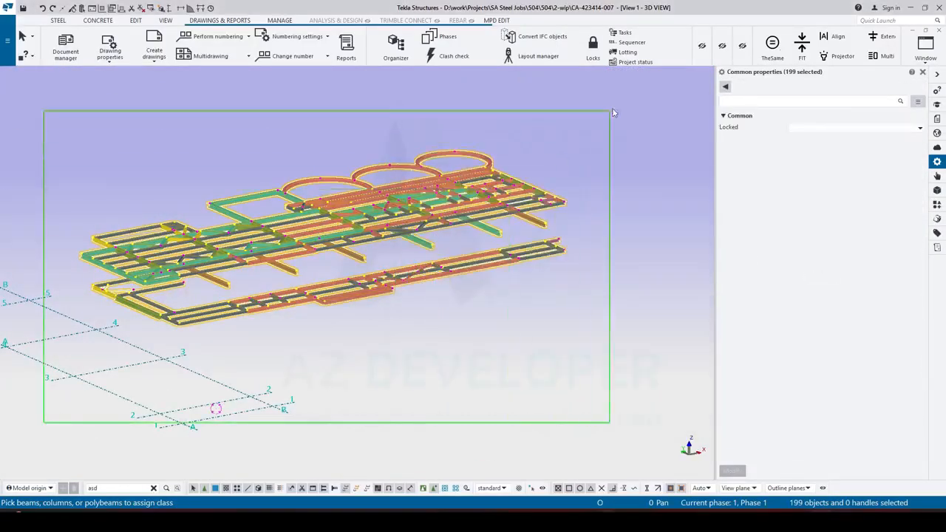
{"action": "middle_click", "coordinate": [526, 132]}
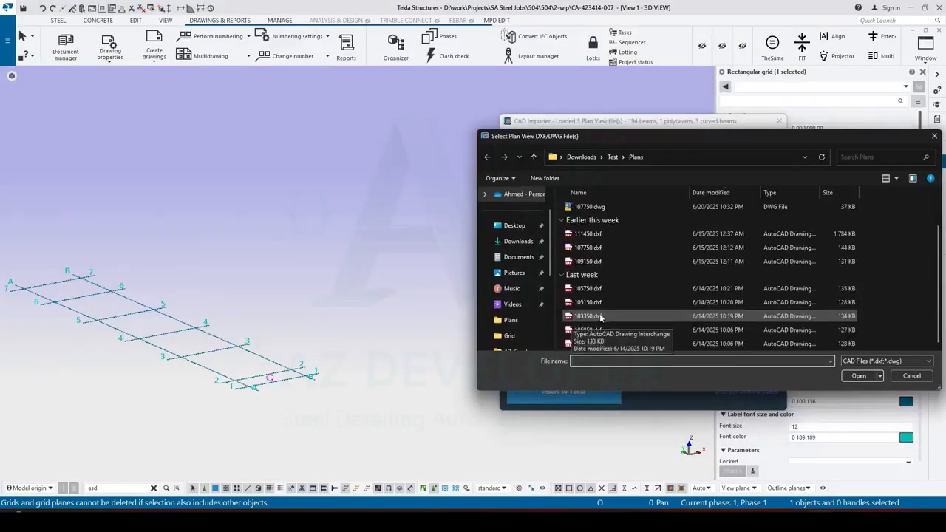
Load the beams from the plan file 103350.dxf and go through the loaded list to its summary
{"action": "double_click", "coordinate": [600, 316]}
{"action": "scroll", "coordinate": [774, 294], "scroll_direction": "down", "scroll_amount": 10}
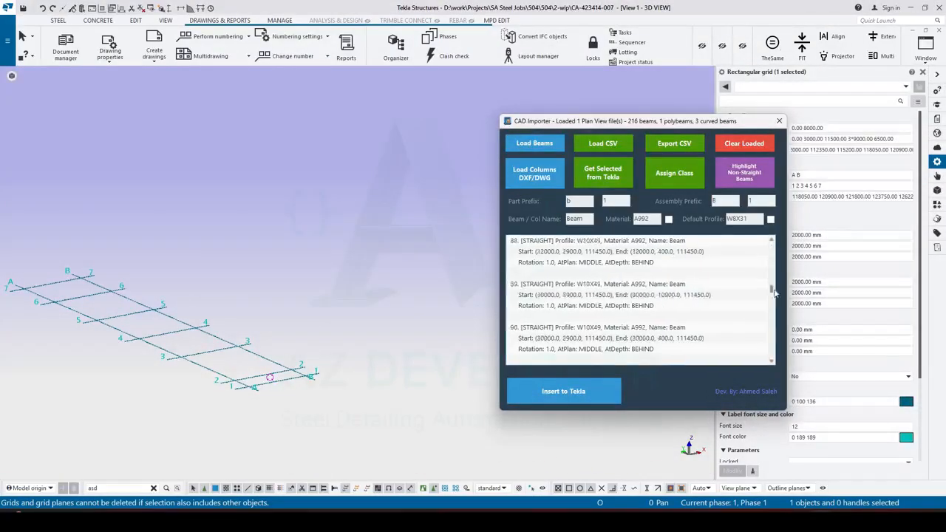
{"action": "left_click_drag", "start_coordinate": [774, 293], "coordinate": [776, 369]}
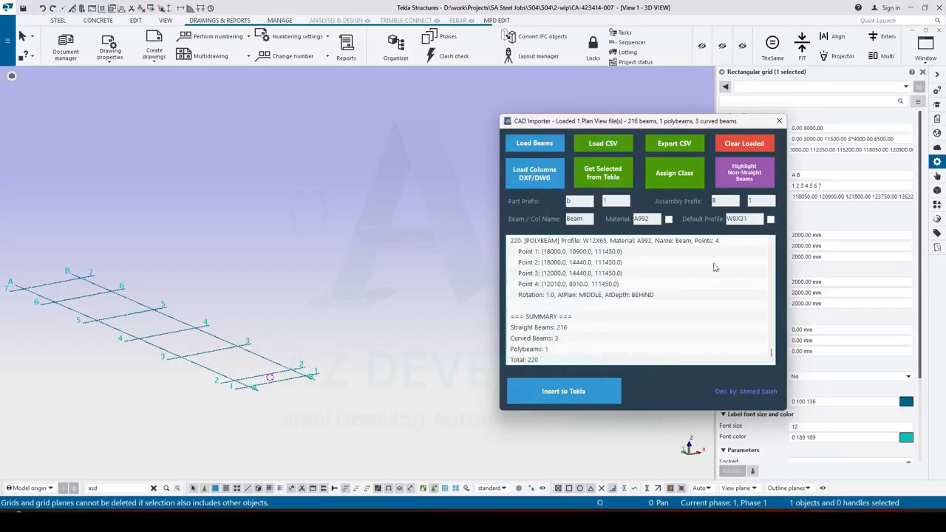
Clear all the loaded beams from the CAD Importer list and confirm the clearing
{"action": "left_click", "coordinate": [760, 148]}
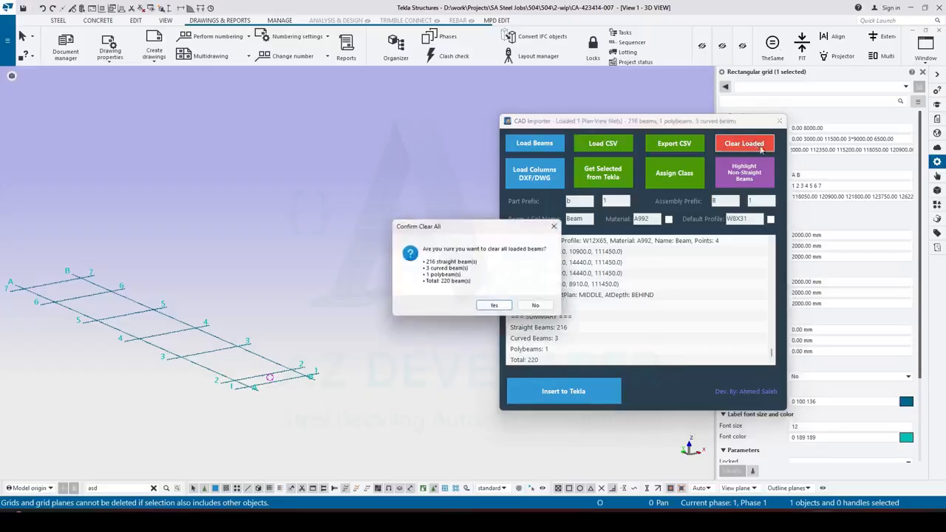
{"action": "left_click", "coordinate": [494, 306]}
{"action": "left_click", "coordinate": [509, 293]}
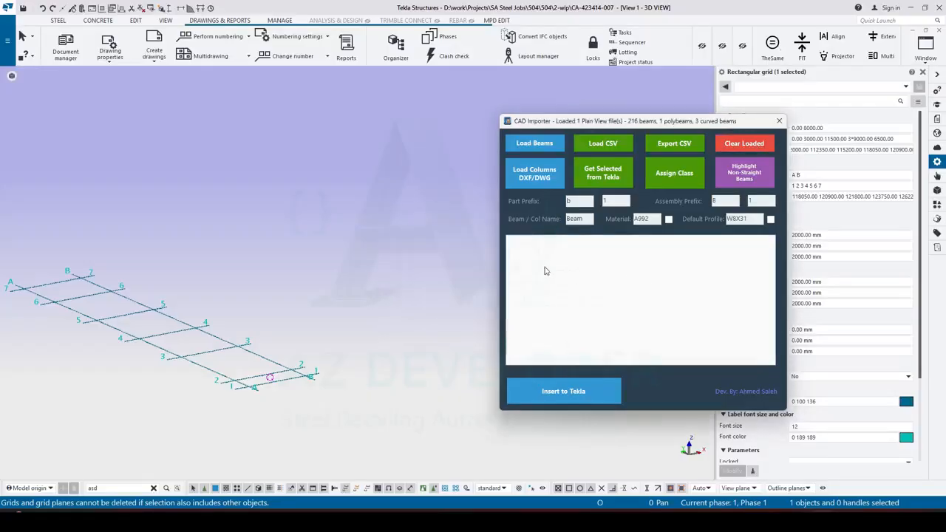
Load the beams from all the DWG and DXF plan files in the Plans folder at once
{"action": "left_click", "coordinate": [534, 143]}
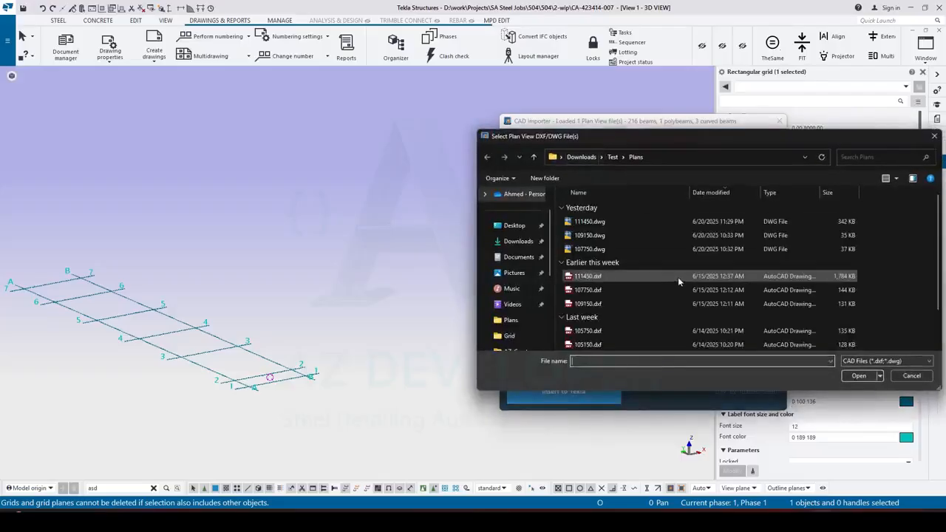
{"action": "left_click", "coordinate": [691, 276]}
{"action": "key", "text": "ctrl+a"}
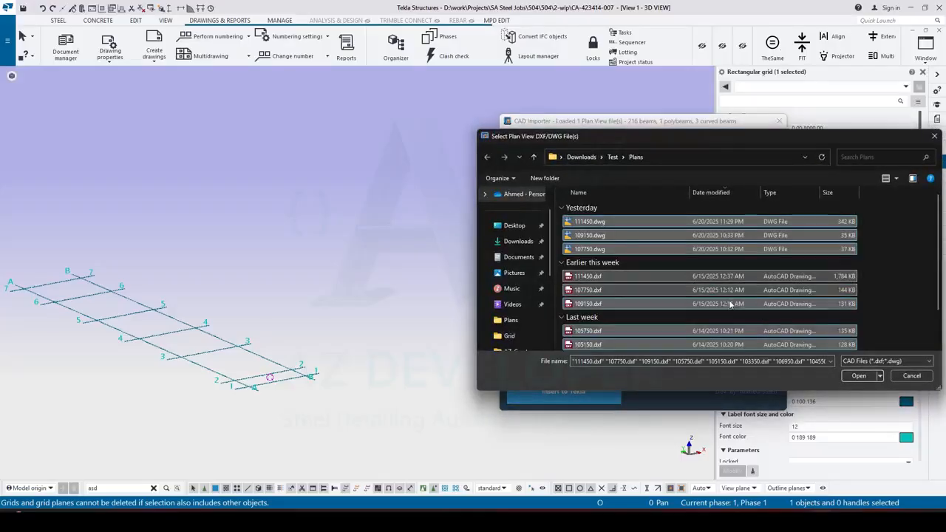
{"action": "left_click", "coordinate": [854, 379]}
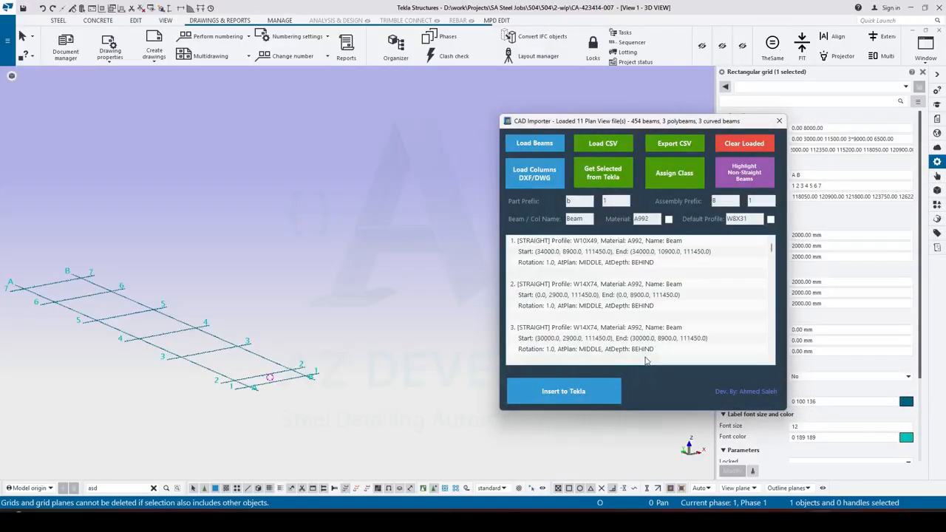
Go to the summary of the loaded beam list and insert all the listed beams into the Tekla model
{"action": "left_click_drag", "start_coordinate": [771, 249], "coordinate": [773, 372]}
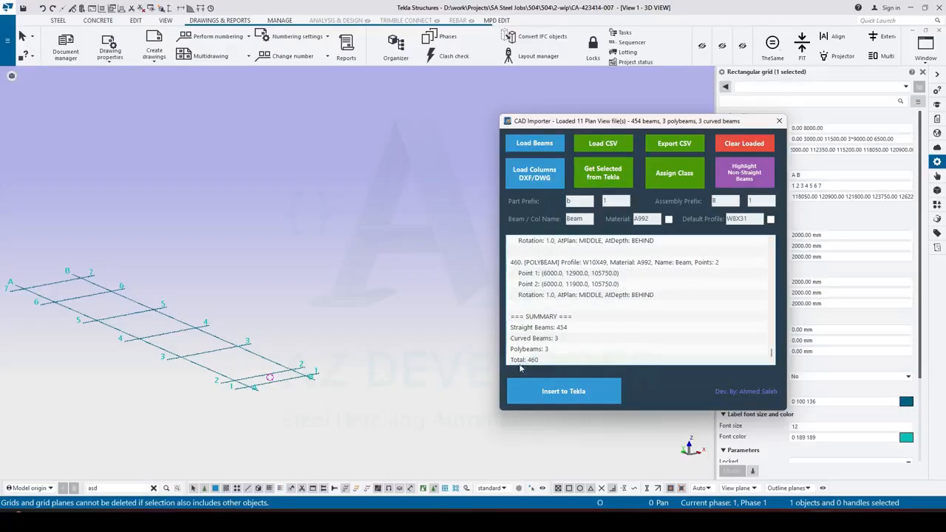
{"action": "left_click", "coordinate": [547, 393]}
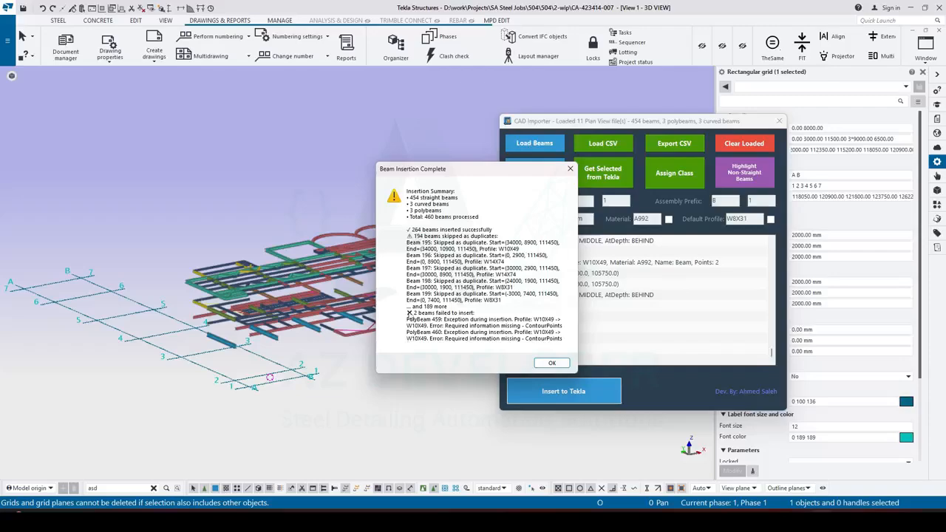
{"action": "key", "text": "Return"}
Compare the duplicate DWG and DXF versions of plans 111450 and 107750 in the plan file selection by marking them together
{"action": "left_click", "coordinate": [534, 143]}
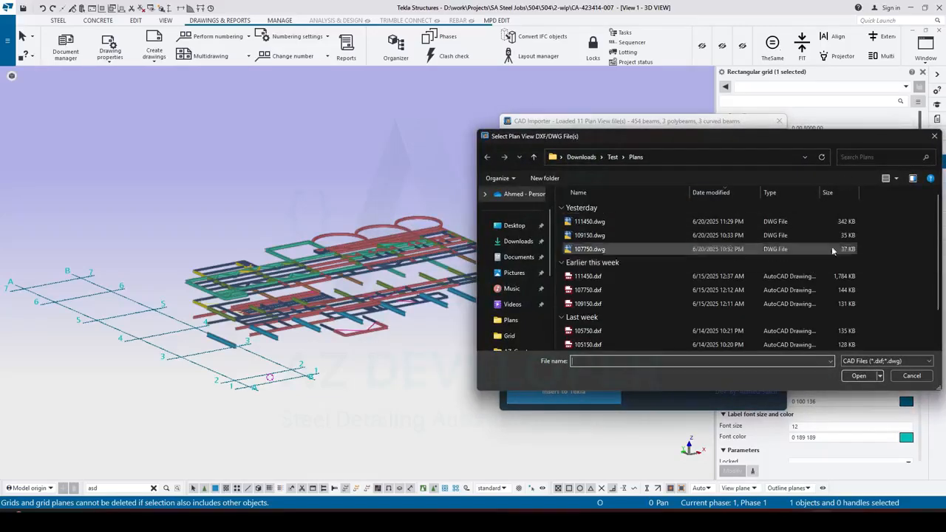
{"action": "left_click", "coordinate": [606, 276]}
{"action": "left_click", "coordinate": [591, 222], "text": "ctrl"}
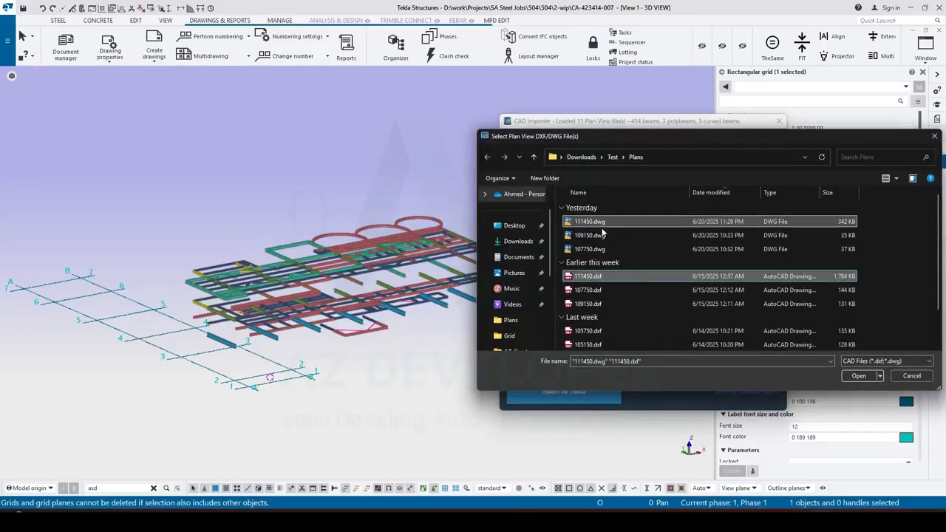
{"action": "left_click", "coordinate": [602, 290], "text": "ctrl"}
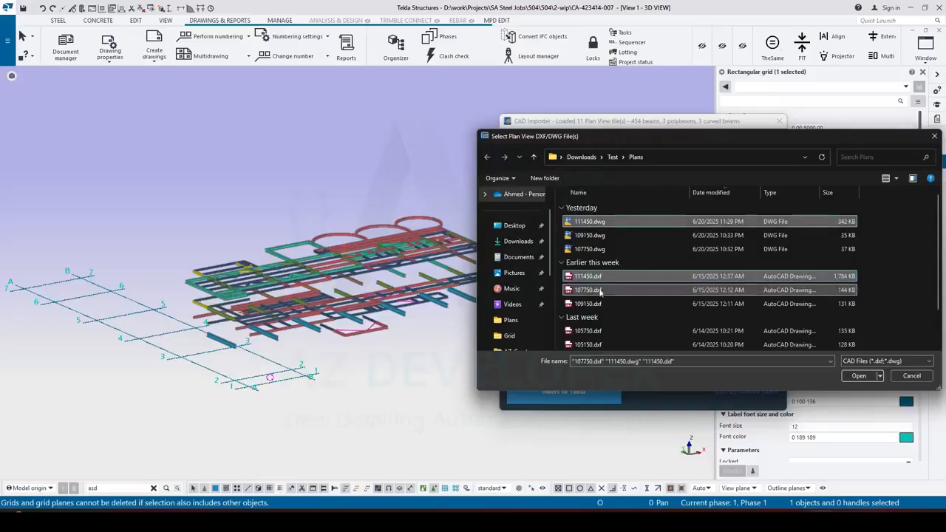
{"action": "left_click", "coordinate": [604, 249], "text": "ctrl"}
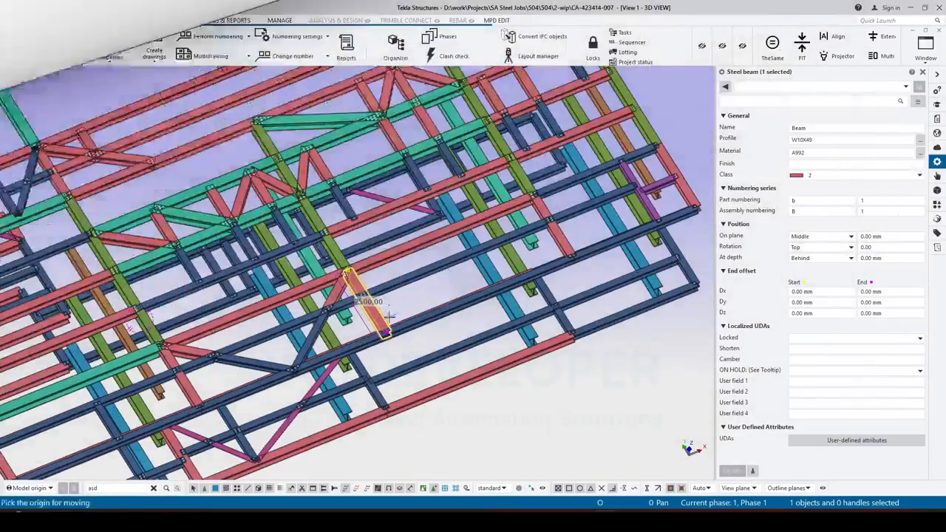
{"action": "scroll", "coordinate": [384, 385], "scroll_direction": "up", "scroll_amount": 5}
{"action": "left_click", "coordinate": [383, 378]}
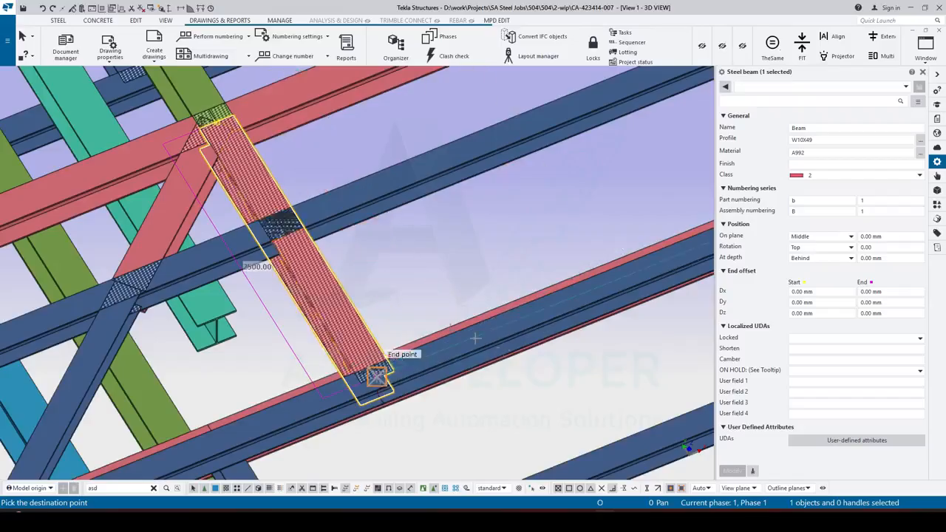
{"action": "scroll", "coordinate": [480, 326], "scroll_direction": "down", "scroll_amount": 3}
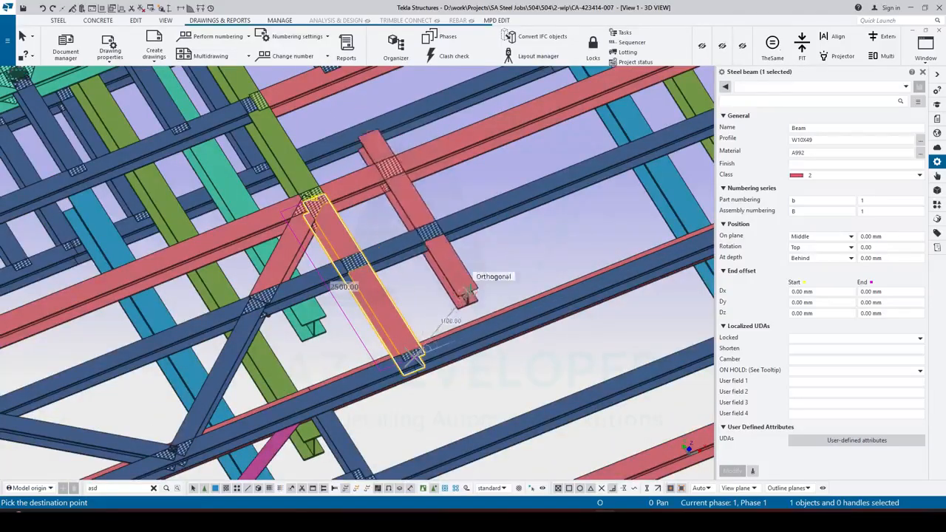
{"action": "right_click", "coordinate": [517, 282]}
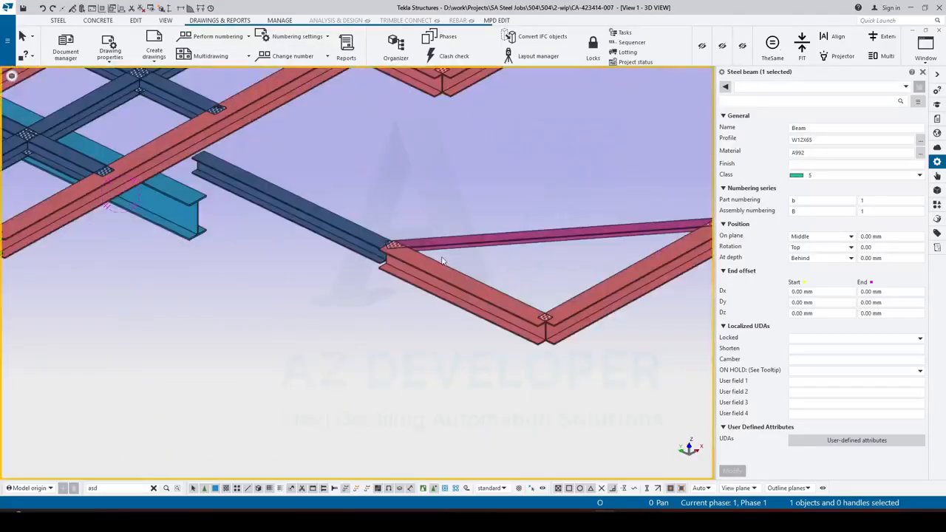
Examine the magenta diagonal braces and how their ends meet the red and blue framing beams
{"action": "middle_click_drag", "start_coordinate": [454, 250], "coordinate": [388, 230], "text": "ctrl"}
{"action": "scroll", "coordinate": [450, 254], "scroll_direction": "up", "scroll_amount": 4}
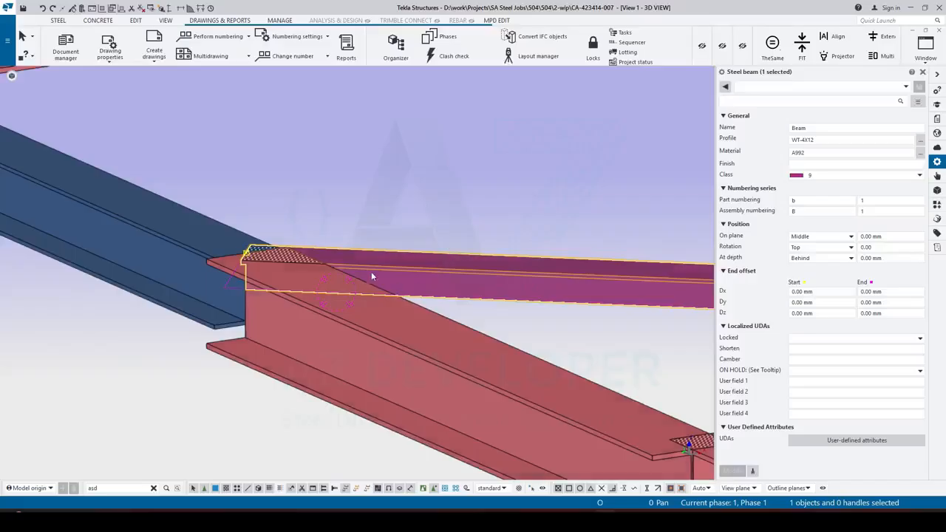
{"action": "left_click", "coordinate": [395, 268]}
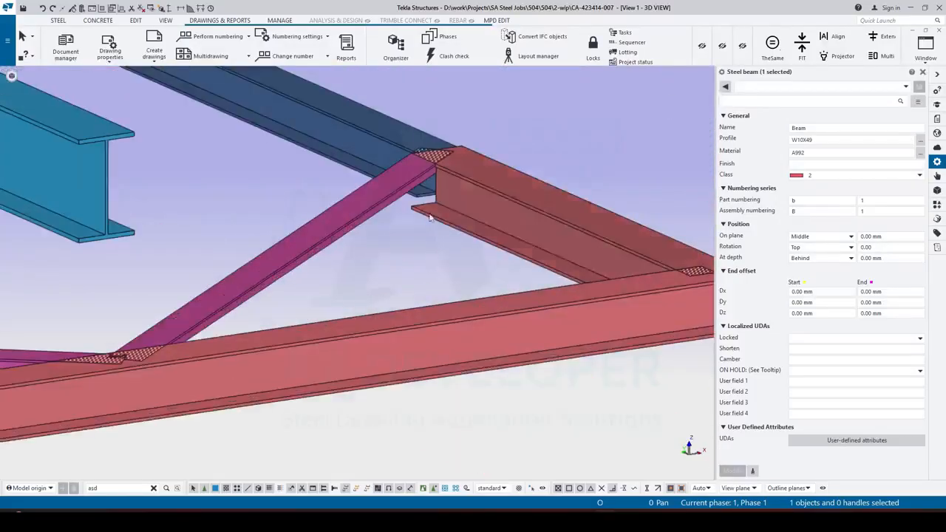
{"action": "middle_click_drag", "start_coordinate": [133, 370], "coordinate": [354, 356]}
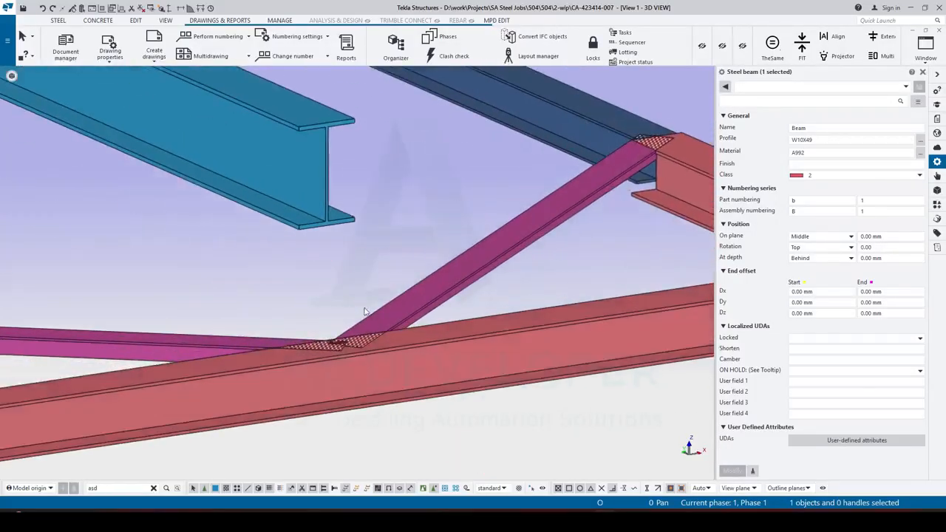
{"action": "left_click", "coordinate": [404, 282]}
{"action": "left_click", "coordinate": [376, 315]}
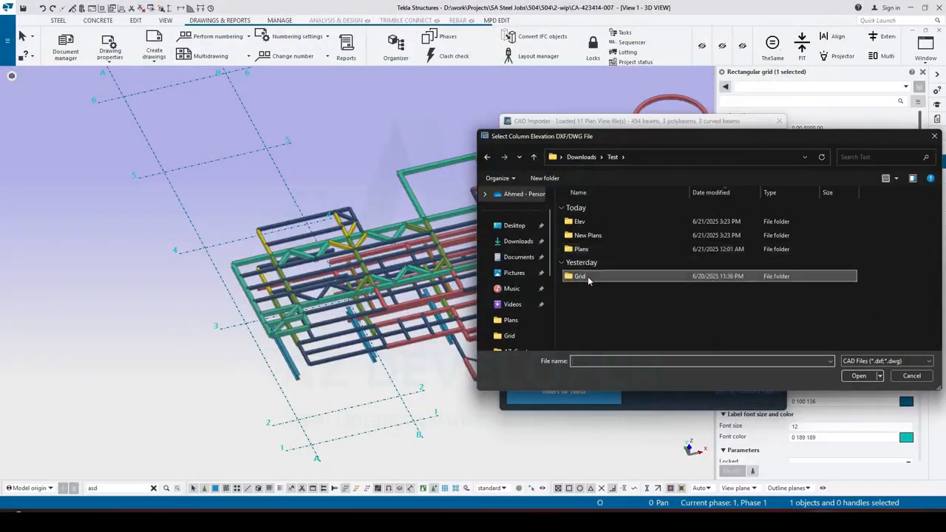
Load the column elevation file Grid C.dwg from the Grid folder
{"action": "double_click", "coordinate": [585, 275]}
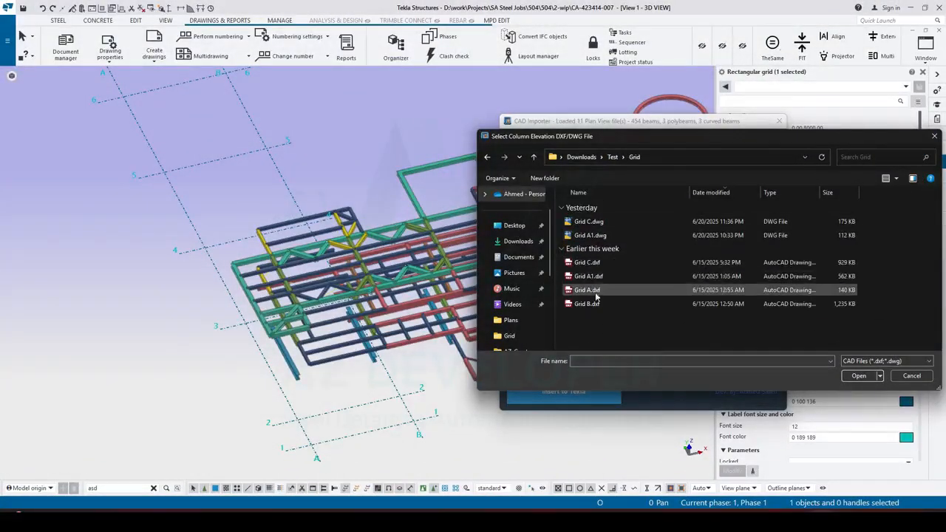
{"action": "left_click", "coordinate": [608, 223]}
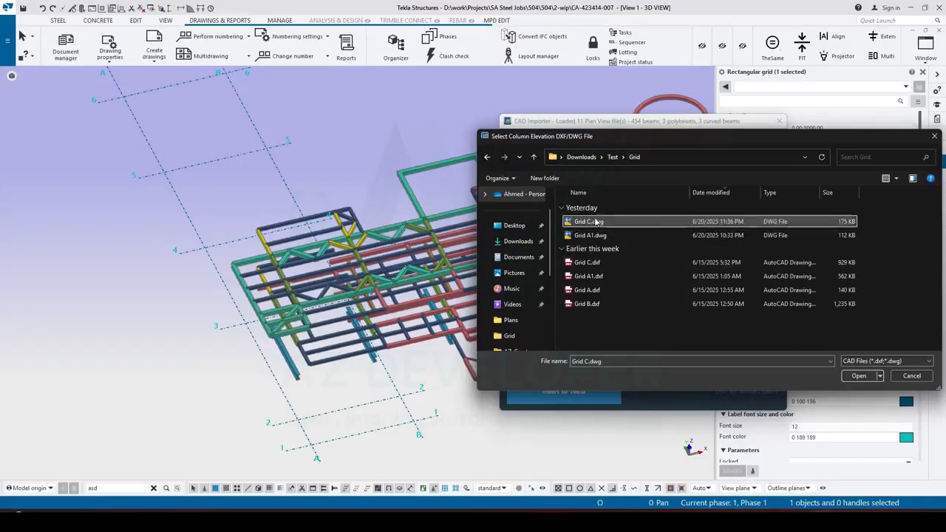
{"action": "left_click", "coordinate": [585, 291]}
{"action": "left_click", "coordinate": [591, 225]}
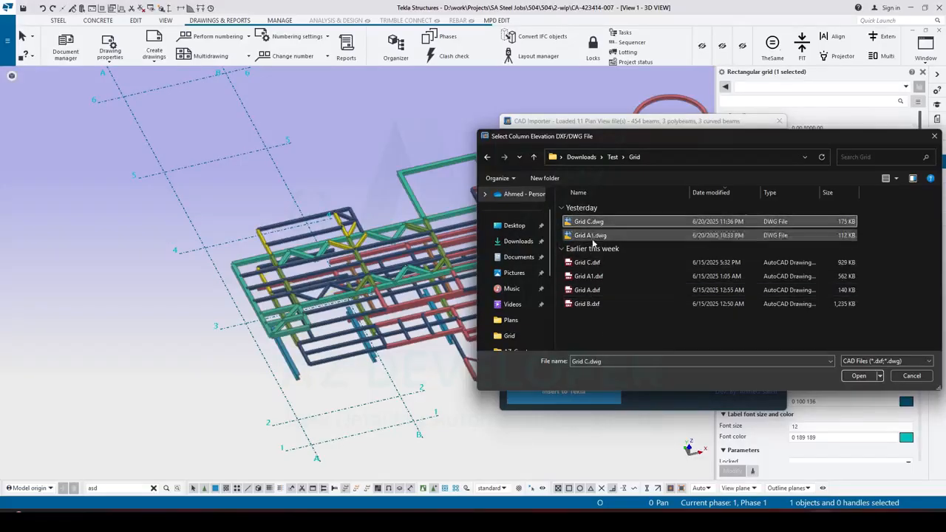
{"action": "left_click", "coordinate": [595, 277]}
{"action": "left_click", "coordinate": [593, 222]}
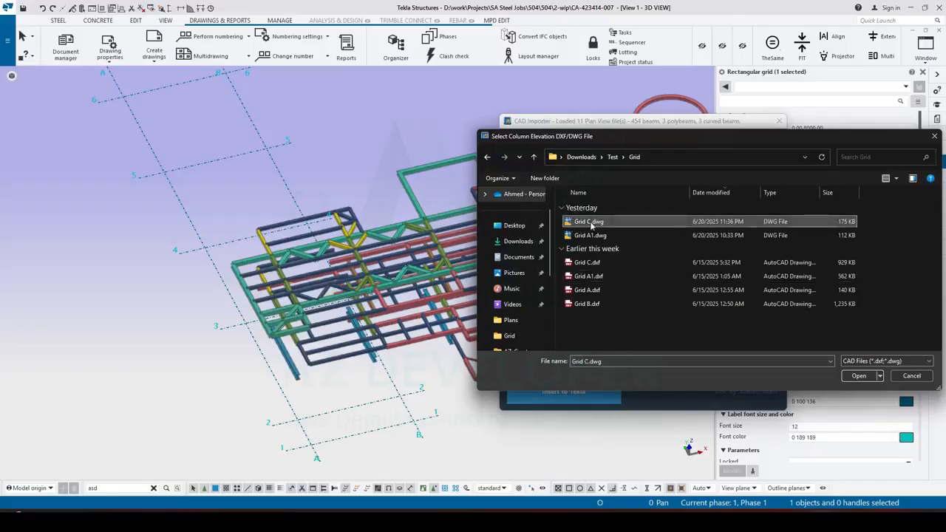
{"action": "double_click", "coordinate": [599, 223]}
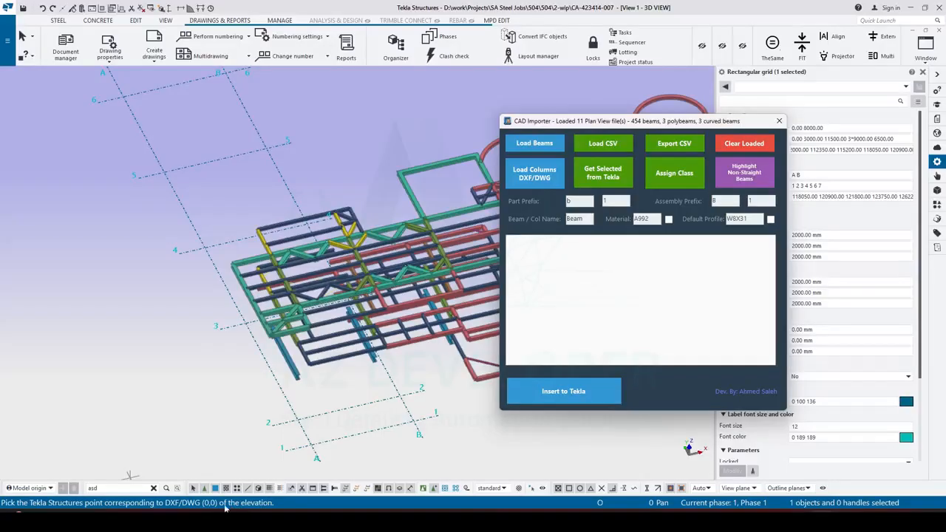
Switch to AutoCAD to check where the elevation's (0,0) origin lies, and return to Tekla Structures
{"action": "left_click", "coordinate": [785, 511]}
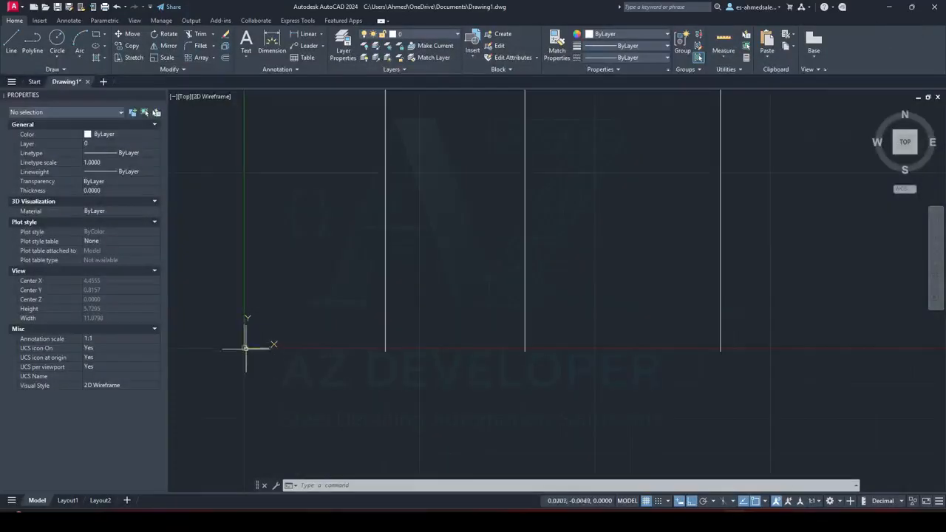
{"action": "left_click", "coordinate": [889, 6]}
Pick the intersection of grid lines B and 1 as the model point matching the elevation's (0,0)
{"action": "scroll", "coordinate": [361, 401], "scroll_direction": "down", "scroll_amount": 5}
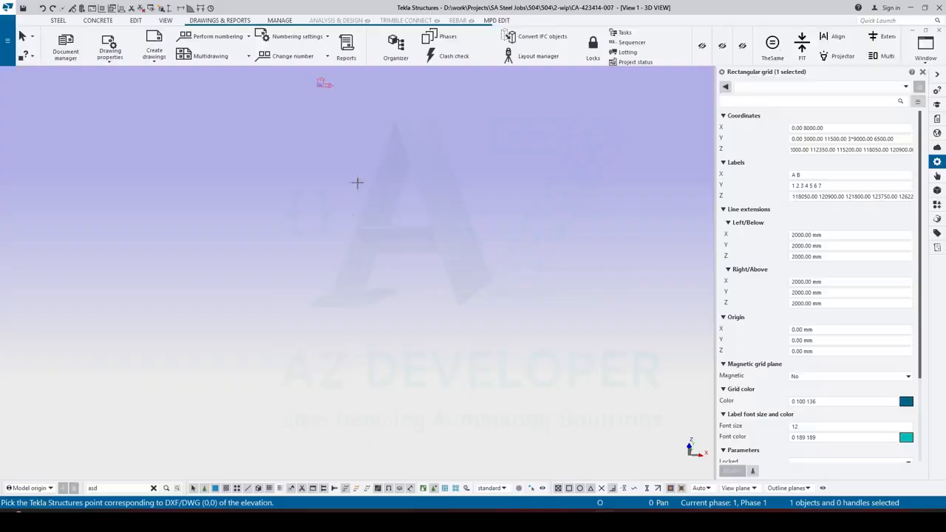
{"action": "middle_click_drag", "start_coordinate": [359, 183], "coordinate": [378, 376]}
{"action": "scroll", "coordinate": [359, 307], "scroll_direction": "up", "scroll_amount": 4}
{"action": "scroll", "coordinate": [306, 234], "scroll_direction": "down", "scroll_amount": 4}
{"action": "middle_click_drag", "start_coordinate": [306, 235], "coordinate": [319, 385]}
{"action": "middle_click_drag", "start_coordinate": [386, 141], "coordinate": [366, 443]}
{"action": "scroll", "coordinate": [396, 115], "scroll_direction": "up", "scroll_amount": 5}
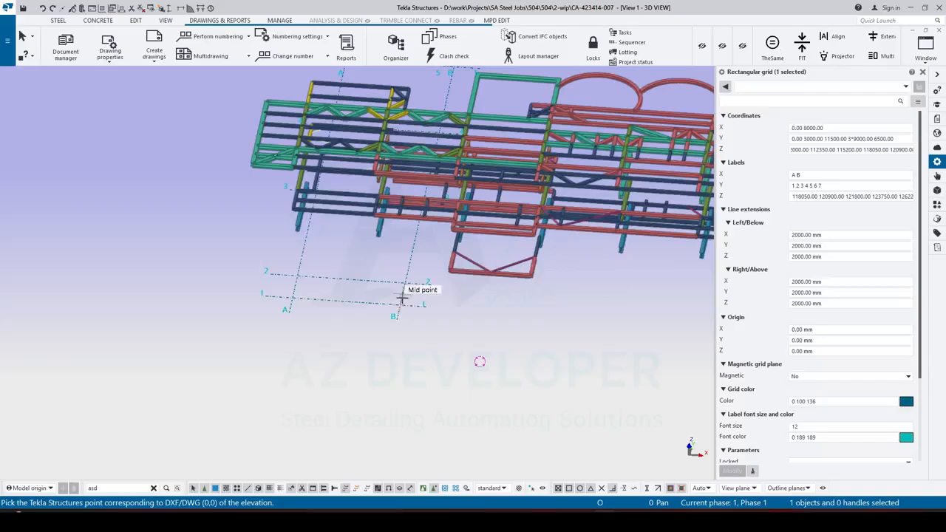
{"action": "scroll", "coordinate": [406, 321], "scroll_direction": "up", "scroll_amount": 5}
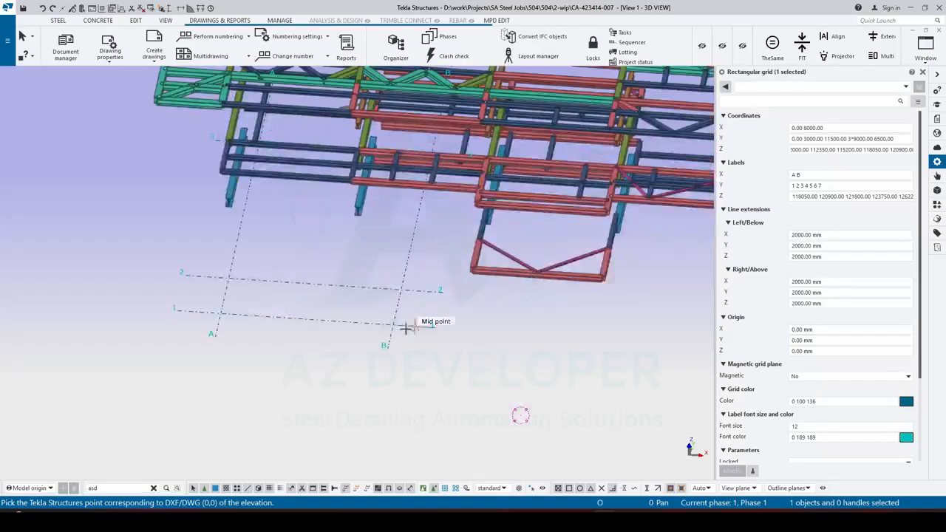
{"action": "middle_click_drag", "start_coordinate": [412, 311], "coordinate": [403, 353]}
{"action": "middle_click_drag", "start_coordinate": [221, 348], "coordinate": [336, 334], "text": "ctrl"}
{"action": "scroll", "coordinate": [336, 334], "scroll_direction": "up", "scroll_amount": 2}
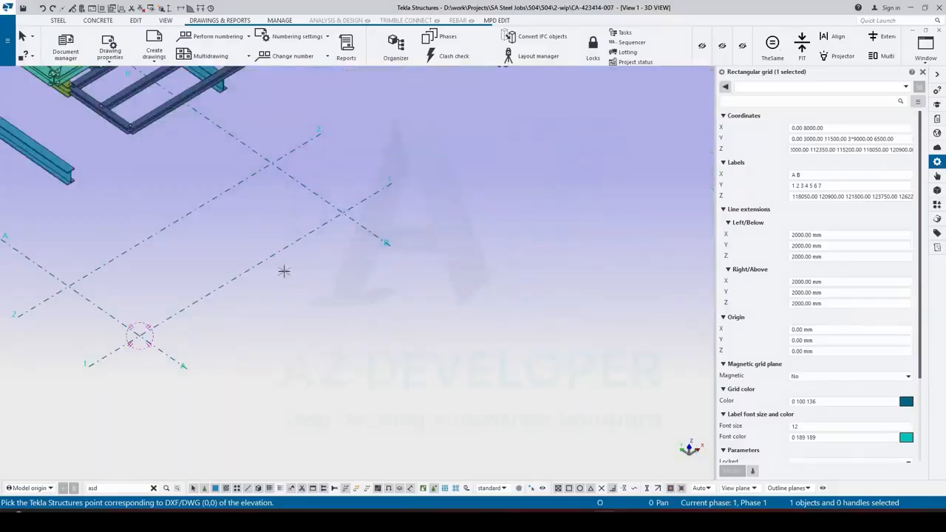
{"action": "scroll", "coordinate": [509, 345], "scroll_direction": "down", "scroll_amount": 4}
{"action": "middle_click_drag", "start_coordinate": [448, 337], "coordinate": [212, 333], "text": "ctrl"}
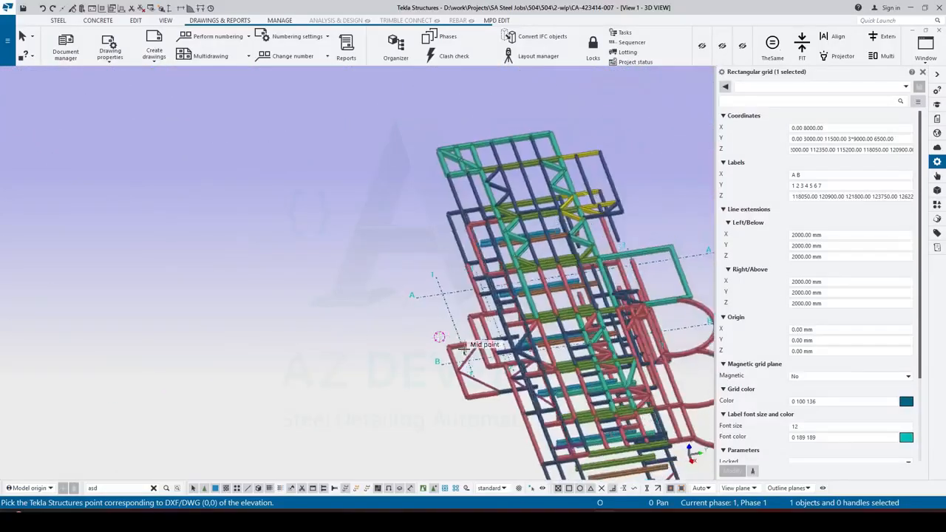
{"action": "middle_click_drag", "start_coordinate": [470, 345], "coordinate": [318, 338]}
{"action": "scroll", "coordinate": [323, 367], "scroll_direction": "up", "scroll_amount": 2}
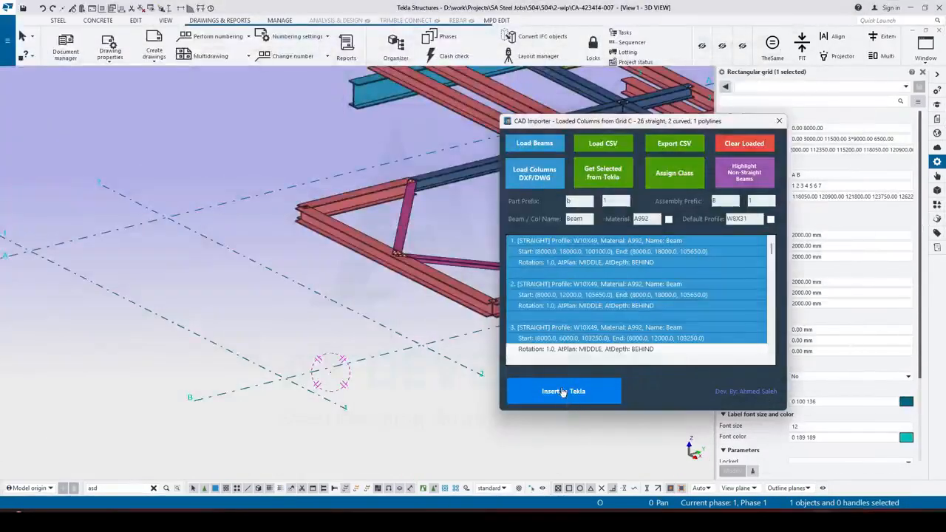
Insert the loaded Grid C elevation members among the existing beams, examine them, and undo the insertion
{"action": "left_click", "coordinate": [556, 393]}
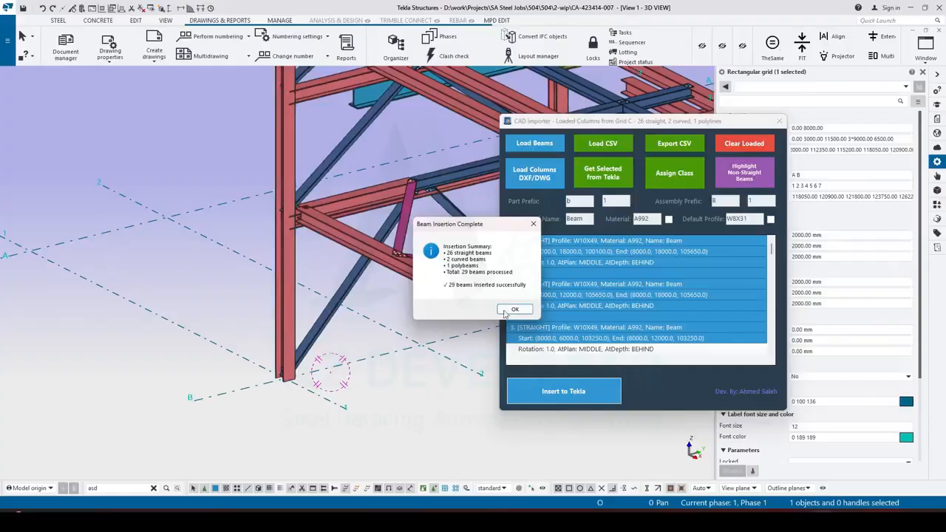
{"action": "left_click", "coordinate": [515, 308]}
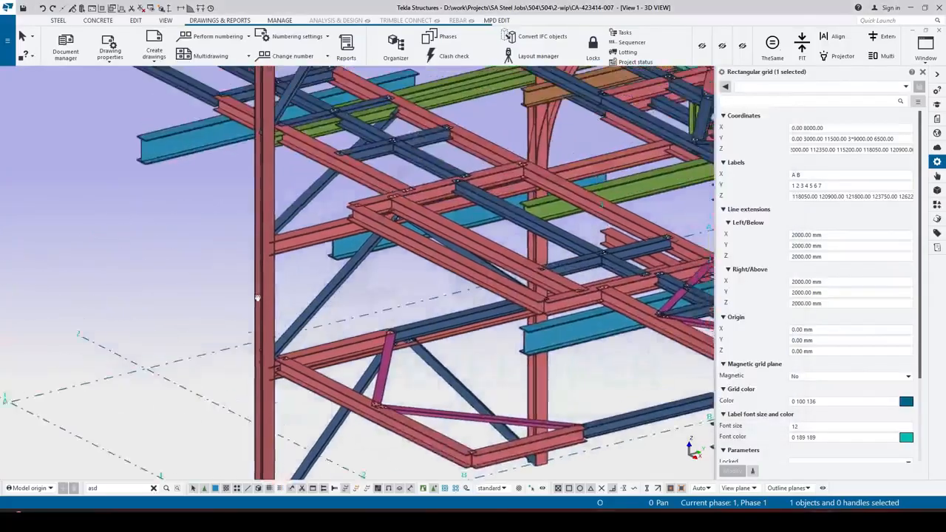
{"action": "scroll", "coordinate": [337, 241], "scroll_direction": "down", "scroll_amount": 5}
{"action": "key", "text": "ctrl+z"}
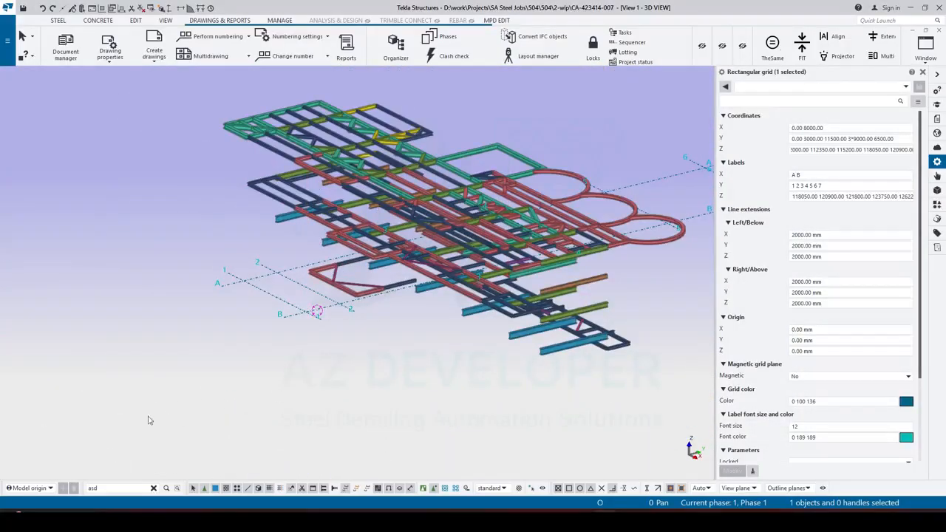
Select the whole imported floor framing and delete all its beams from the model
{"action": "scroll", "coordinate": [148, 420], "scroll_direction": "down", "scroll_amount": 3}
{"action": "left_click_drag", "start_coordinate": [158, 414], "coordinate": [363, 271]}
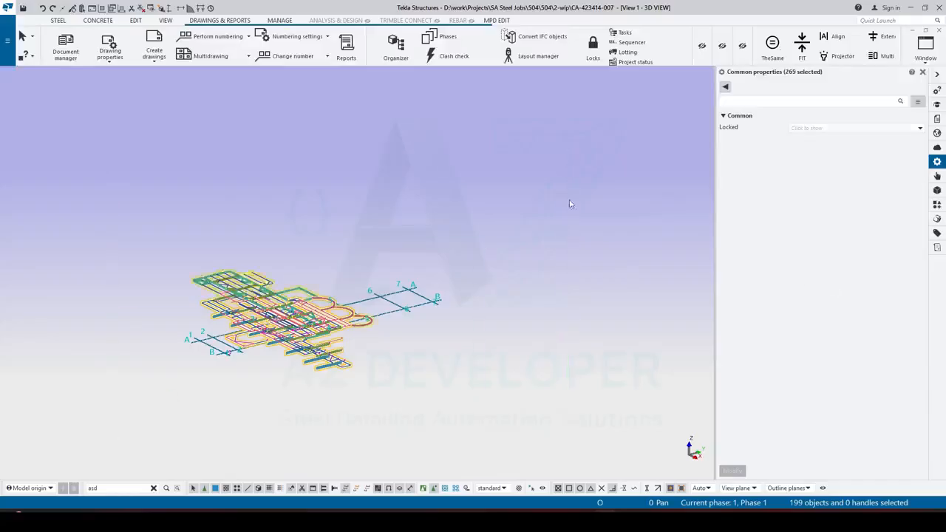
{"action": "key", "text": "Delete"}
Insert the loaded Grid C elevation members into the emptied model
{"action": "key", "text": "alt+Tab"}
{"action": "left_click", "coordinate": [588, 392]}
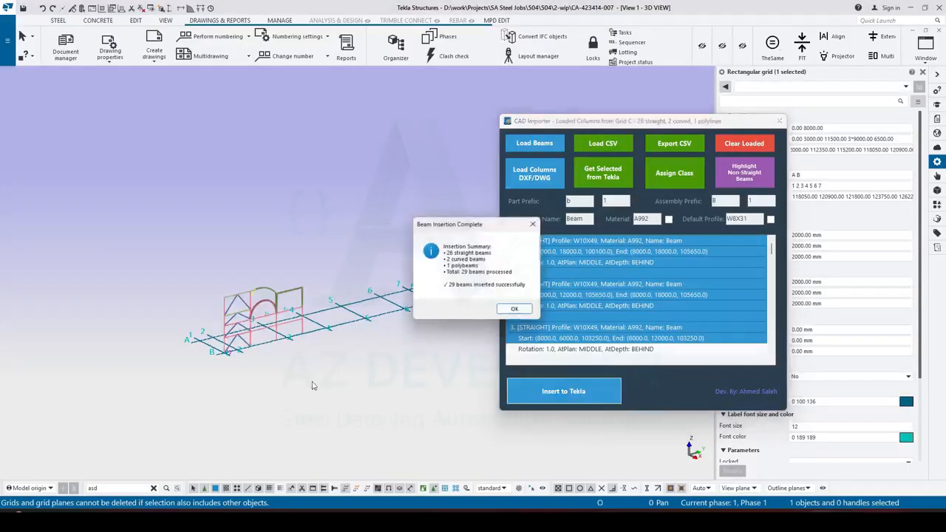
Examine the inserted Grid C elevation columns, braces and curved members from several angles in the 3D view
{"action": "left_click", "coordinate": [511, 308]}
{"action": "scroll", "coordinate": [233, 317], "scroll_direction": "up", "scroll_amount": 3}
{"action": "middle_click_drag", "start_coordinate": [424, 276], "coordinate": [169, 311]}
{"action": "scroll", "coordinate": [169, 310], "scroll_direction": "up", "scroll_amount": 4}
{"action": "scroll", "coordinate": [148, 332], "scroll_direction": "down", "scroll_amount": 4}
{"action": "scroll", "coordinate": [89, 414], "scroll_direction": "up", "scroll_amount": 5}
{"action": "scroll", "coordinate": [108, 396], "scroll_direction": "down", "scroll_amount": 4}
{"action": "middle_click_drag", "start_coordinate": [88, 413], "coordinate": [517, 237], "text": "ctrl"}
{"action": "scroll", "coordinate": [298, 296], "scroll_direction": "down", "scroll_amount": 4}
{"action": "scroll", "coordinate": [198, 363], "scroll_direction": "up", "scroll_amount": 2}
{"action": "middle_click_drag", "start_coordinate": [219, 349], "coordinate": [272, 330], "text": "ctrl"}
{"action": "middle_click_drag", "start_coordinate": [375, 237], "coordinate": [391, 332]}
{"action": "middle_click_drag", "start_coordinate": [522, 376], "coordinate": [454, 338]}
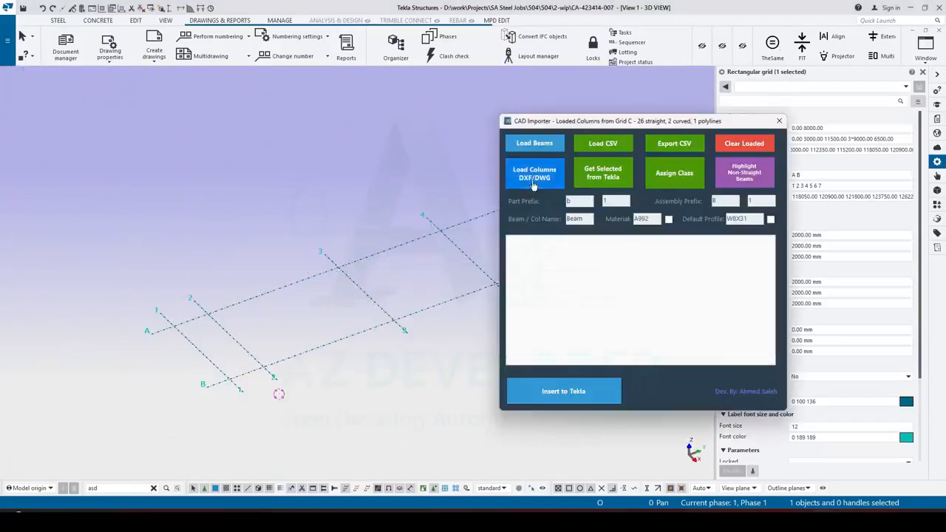
Load the Grid C.dwg column elevation with grid intersection B/1 as its (0,0) and B/2 as its positive X direction
{"action": "left_click", "coordinate": [534, 184]}
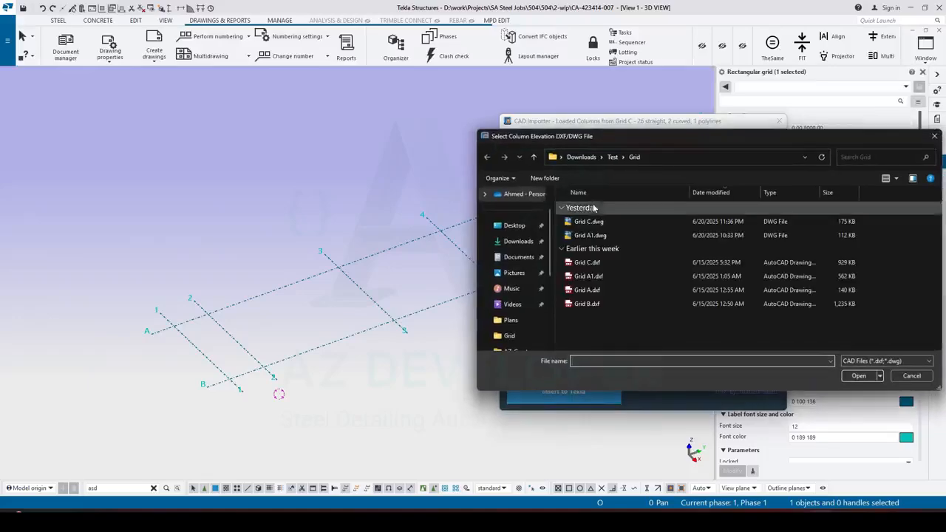
{"action": "double_click", "coordinate": [586, 222]}
{"action": "left_click", "coordinate": [231, 378]}
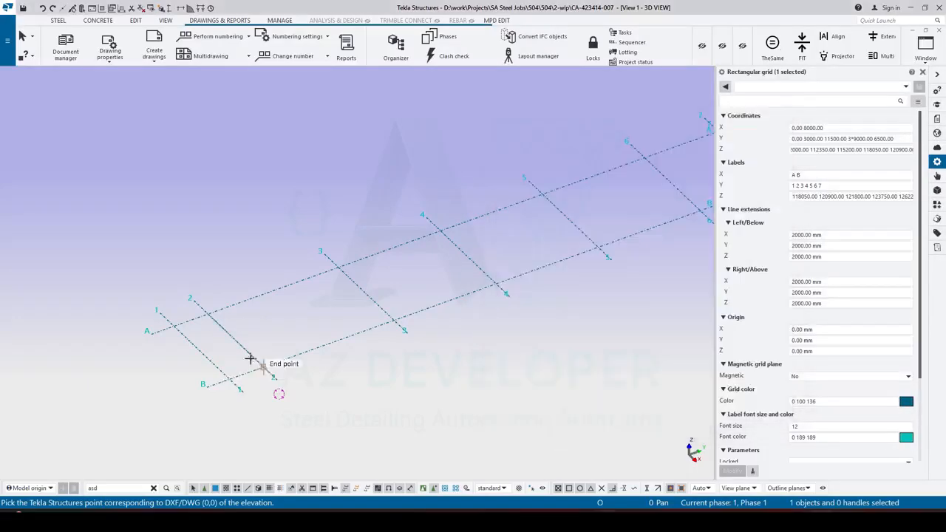
{"action": "left_click", "coordinate": [263, 365]}
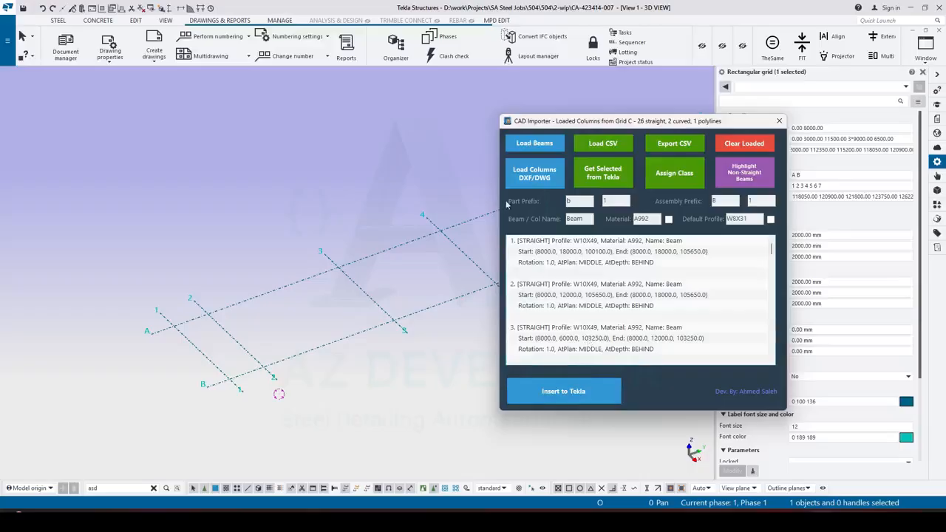
Load the Grid A1.dwg column elevation with grid intersection A/1 as its (0,0) and A/2 as its positive X direction
{"action": "left_click", "coordinate": [535, 173]}
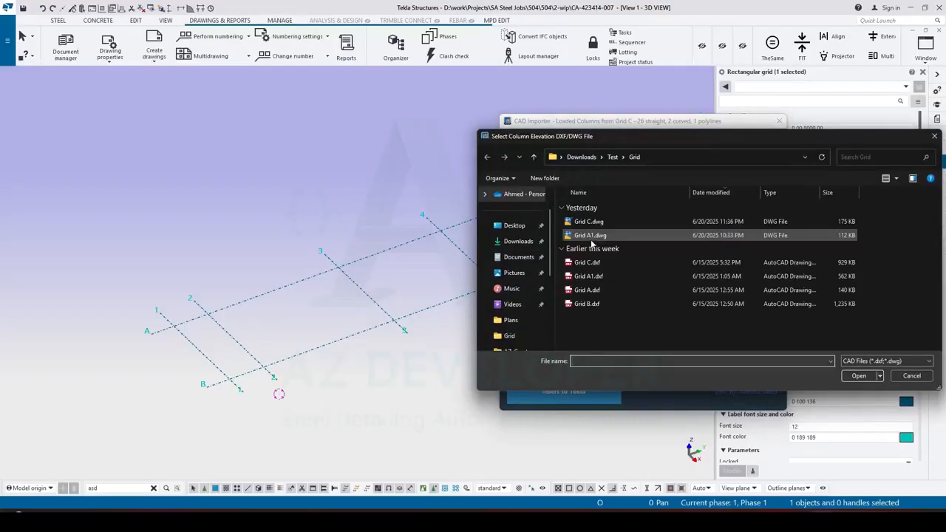
{"action": "double_click", "coordinate": [591, 238]}
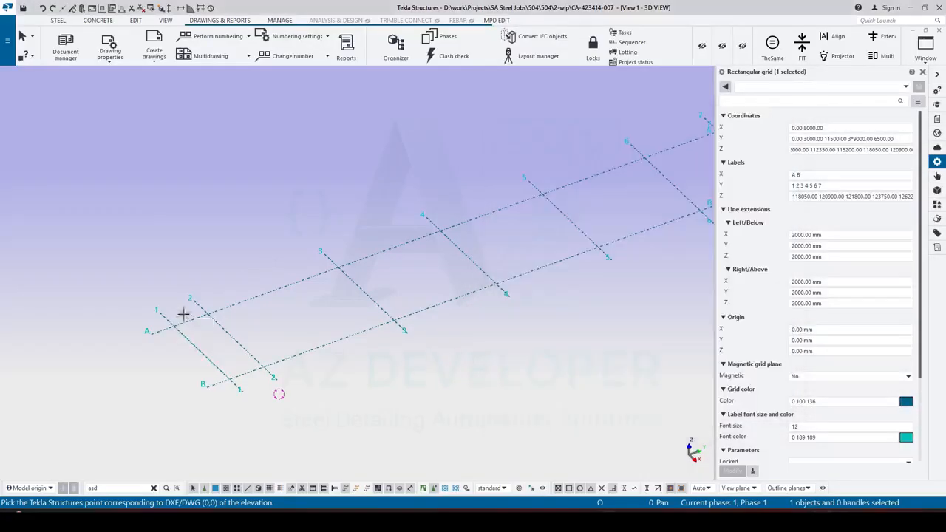
{"action": "left_click", "coordinate": [176, 325]}
{"action": "left_click", "coordinate": [207, 315]}
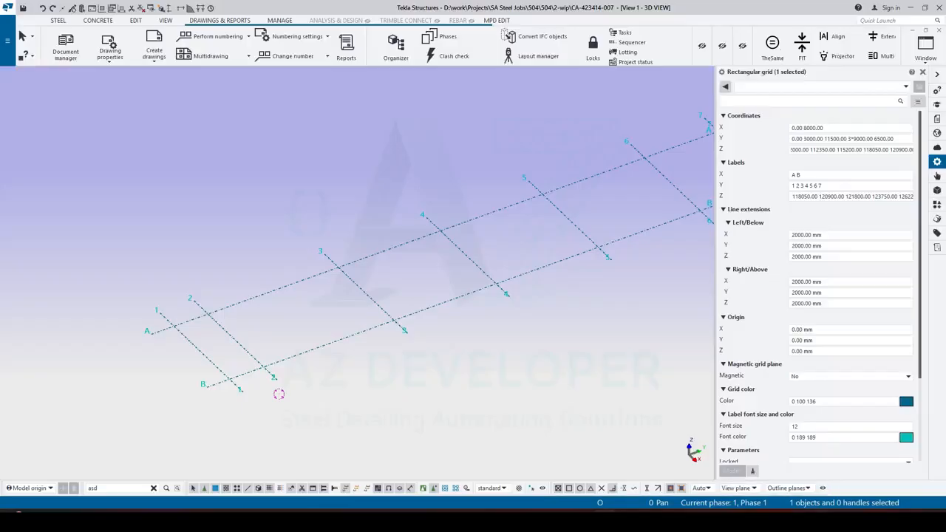
Load the Grid C elevation again, using grid line 1's end beyond A as (0,0) and line 2's end as the positive X direction
{"action": "left_click", "coordinate": [535, 173]}
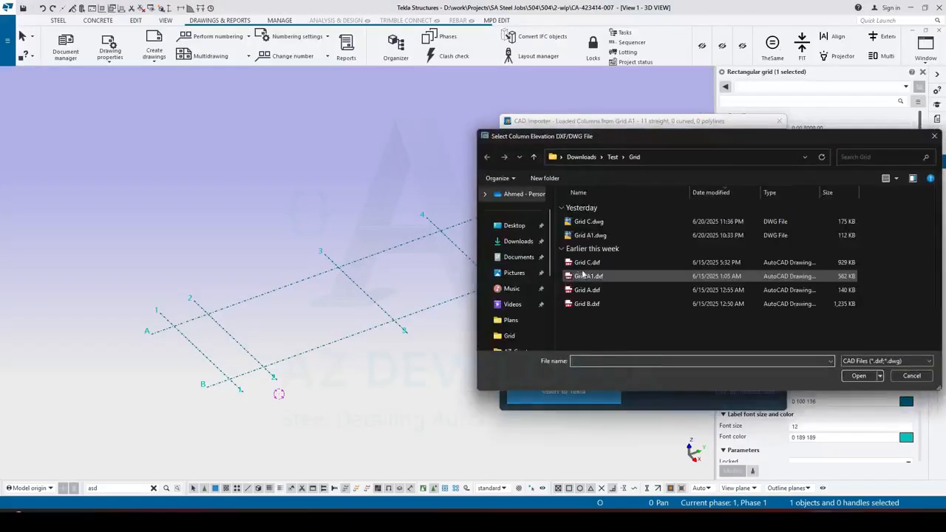
{"action": "double_click", "coordinate": [583, 275]}
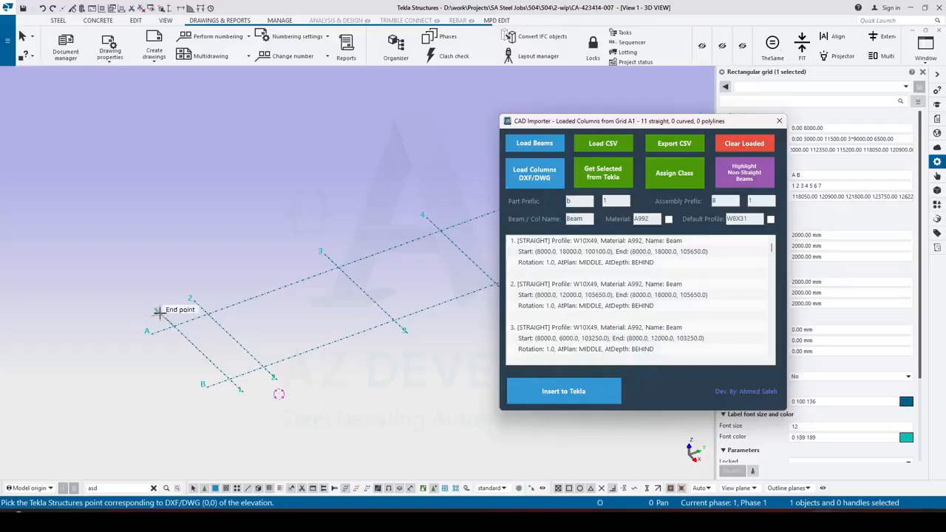
{"action": "left_click", "coordinate": [159, 312]}
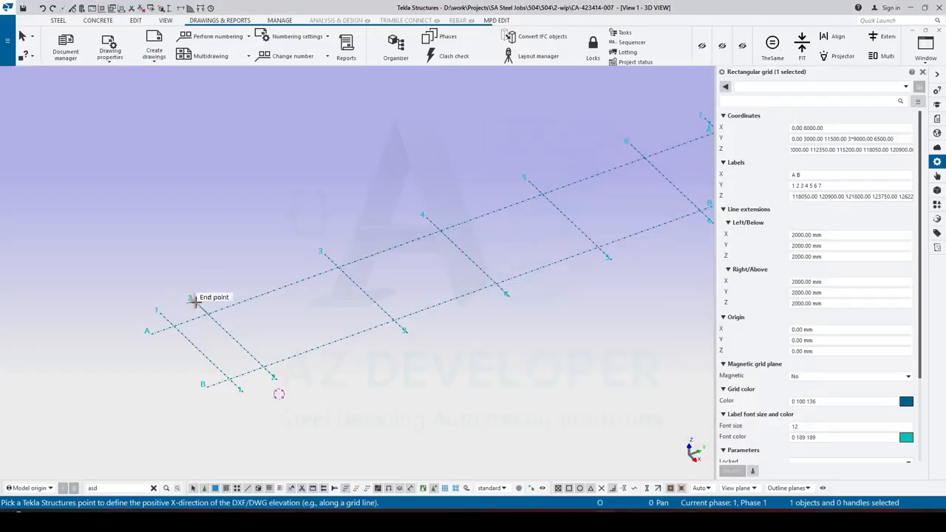
{"action": "left_click", "coordinate": [194, 301]}
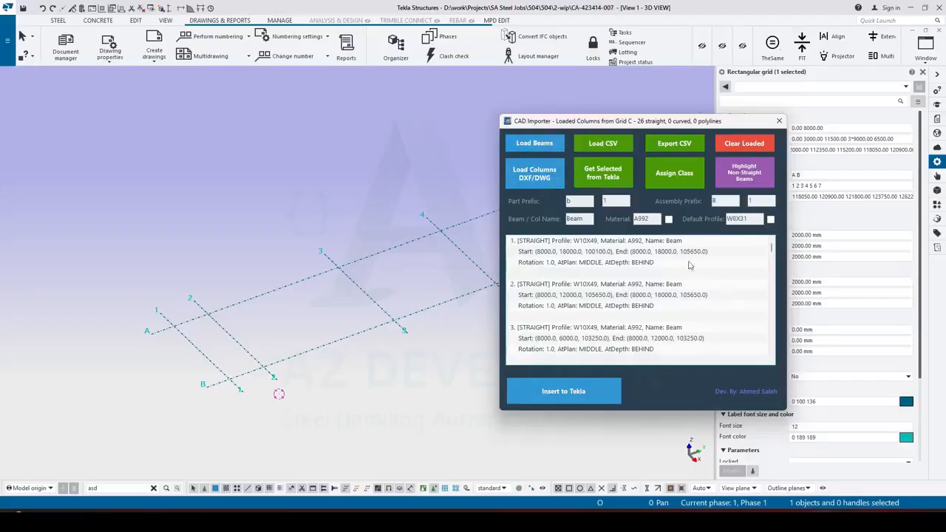
Insert all the loaded Grid C and Grid A1 elevation members into the model and examine the resulting frames
{"action": "scroll", "coordinate": [689, 264], "scroll_direction": "down", "scroll_amount": 6}
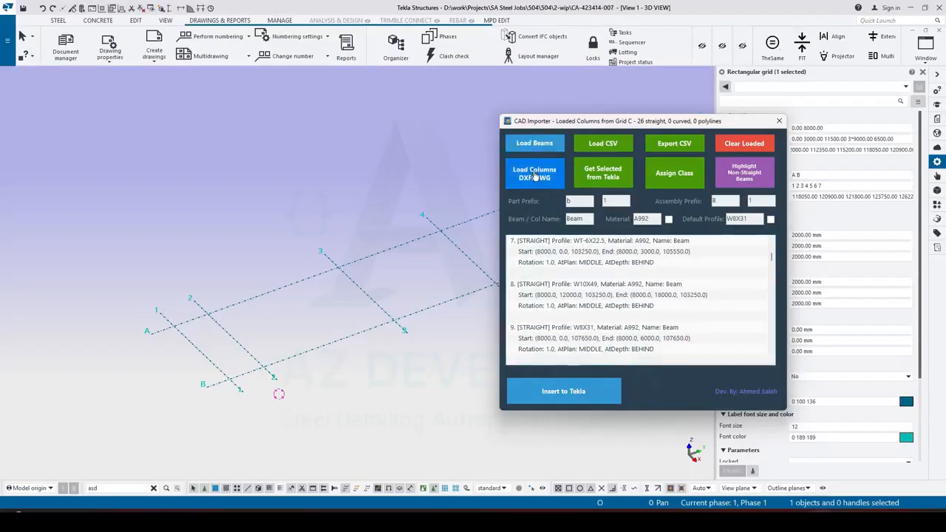
{"action": "left_click", "coordinate": [563, 391]}
{"action": "left_click", "coordinate": [515, 308]}
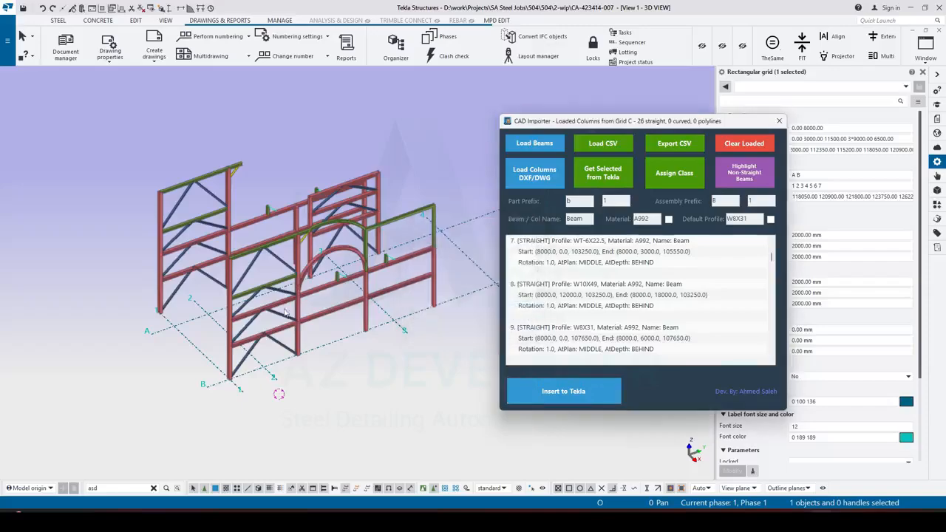
{"action": "middle_click_drag", "start_coordinate": [488, 303], "coordinate": [291, 300], "text": "ctrl"}
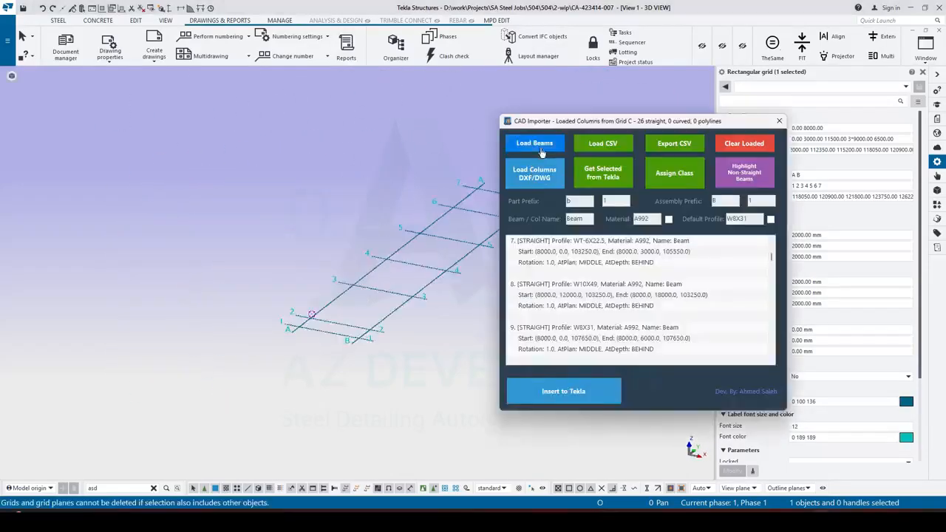
Load beams from all the DWG and DXF plan files in the Test > Plans folder
{"action": "left_click", "coordinate": [544, 150]}
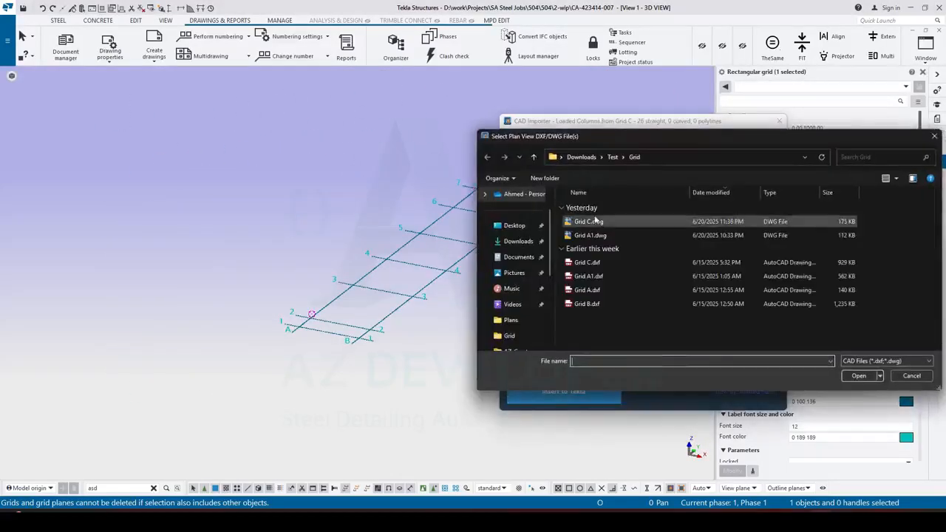
{"action": "left_click", "coordinate": [612, 156]}
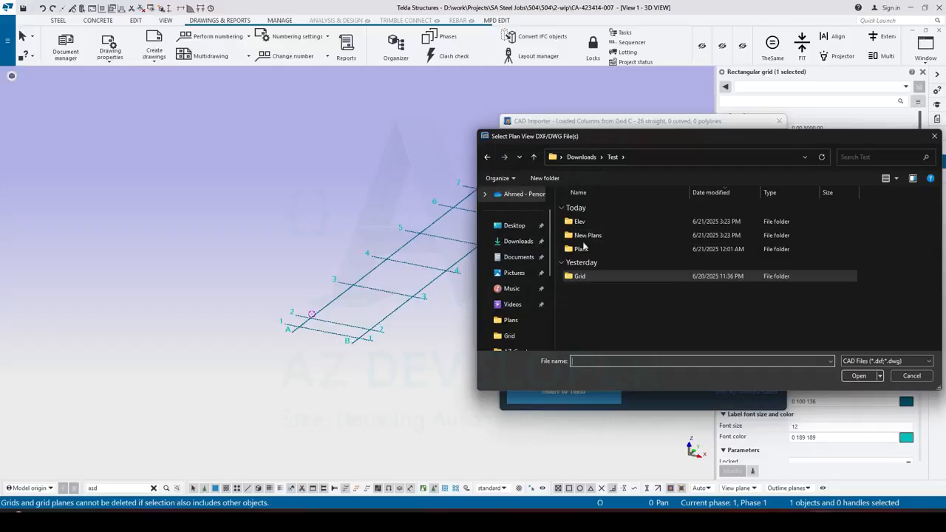
{"action": "left_click", "coordinate": [582, 249]}
{"action": "double_click", "coordinate": [581, 249]}
{"action": "key", "text": "ctrl+a"}
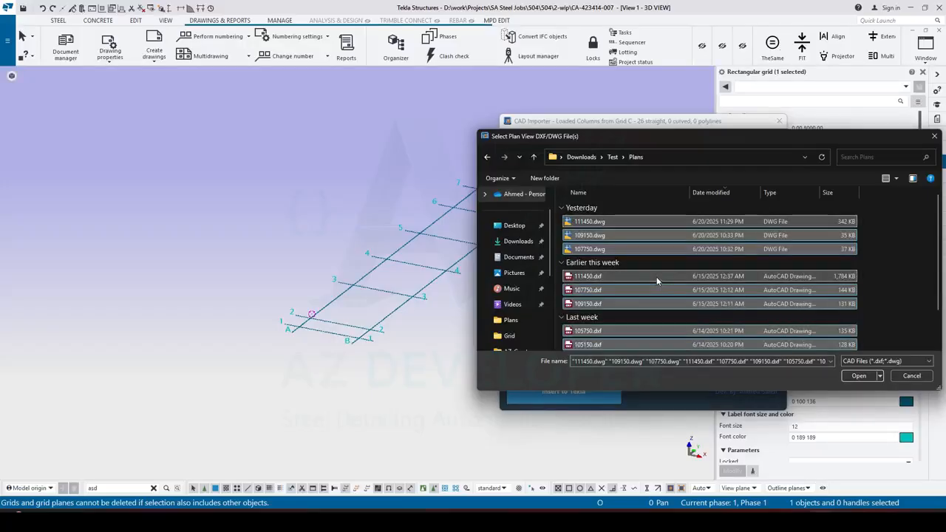
{"action": "key", "text": "Return"}
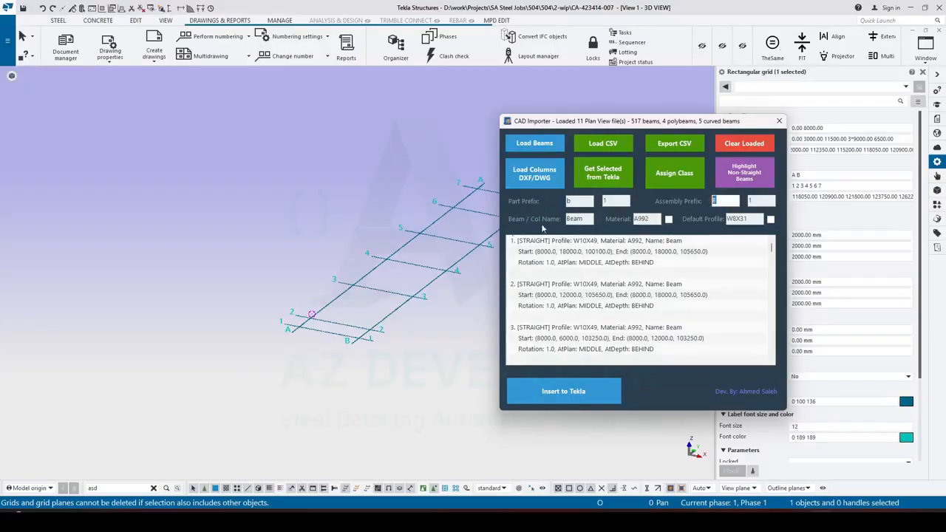
Insert all the loaded elevation and plan members into the model and examine the complete structure
{"action": "left_click", "coordinate": [573, 401]}
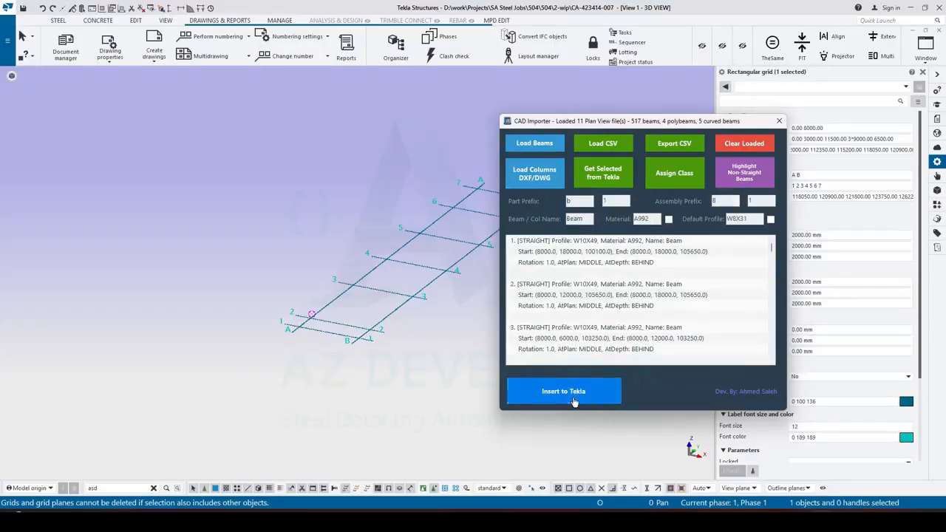
{"action": "left_click", "coordinate": [552, 362]}
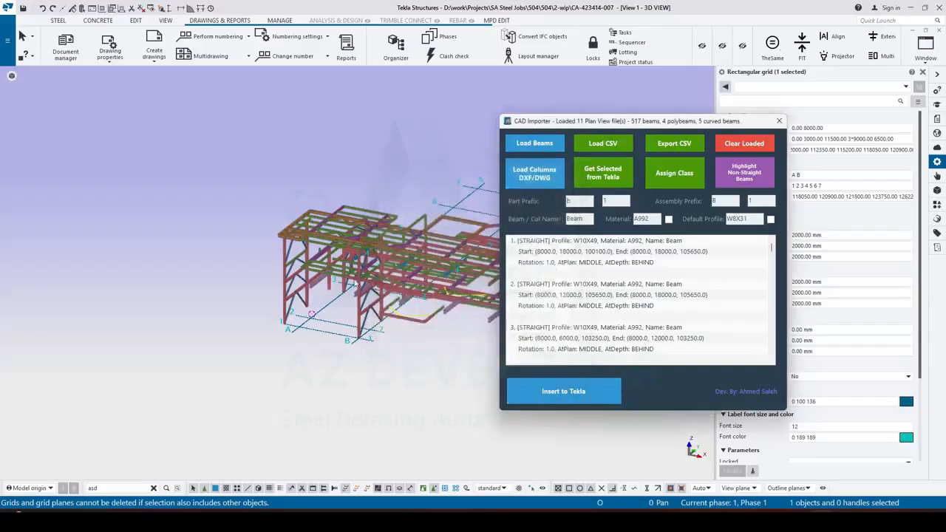
{"action": "middle_click_drag", "start_coordinate": [252, 298], "coordinate": [232, 359], "text": "ctrl"}
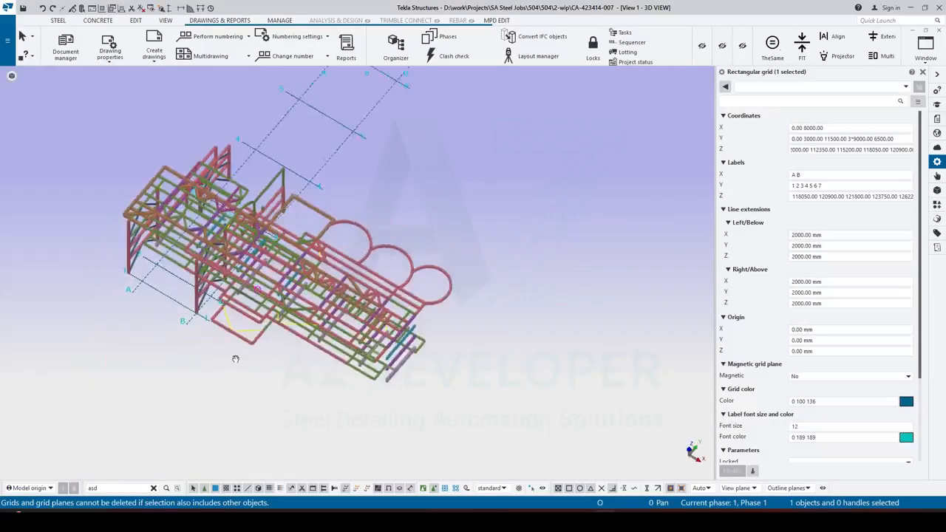
{"action": "middle_click_drag", "start_coordinate": [234, 309], "coordinate": [273, 316], "text": "ctrl"}
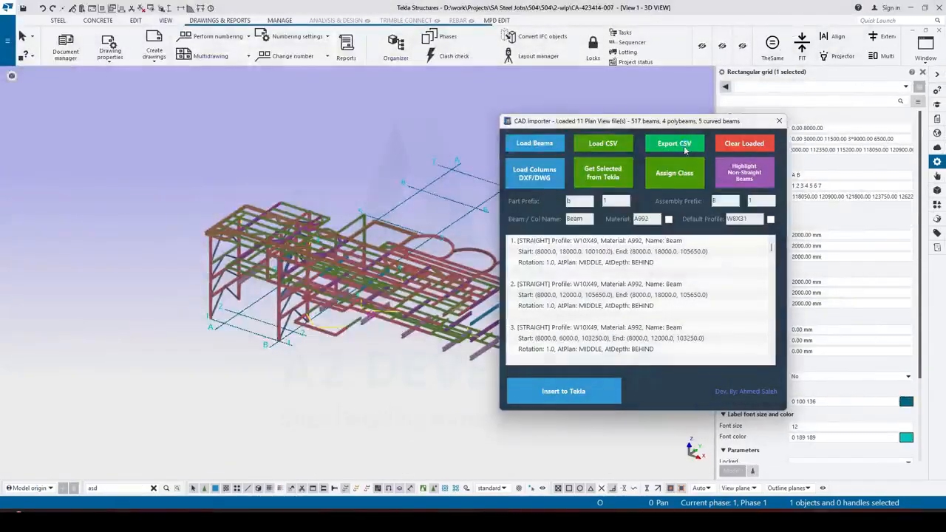
Export all the loaded beams to 0.csv in the Plans folder, replacing the existing file
{"action": "left_click", "coordinate": [672, 143]}
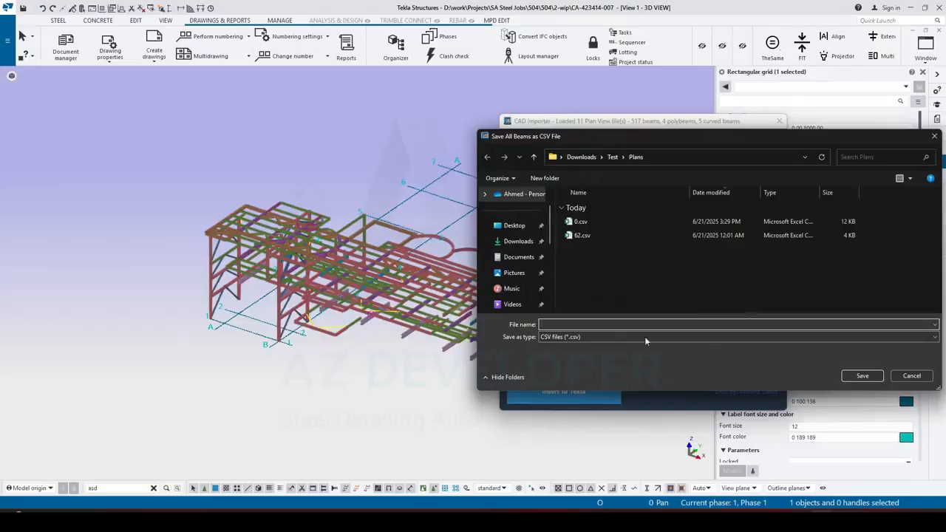
{"action": "left_click", "coordinate": [587, 222]}
{"action": "left_click", "coordinate": [860, 379]}
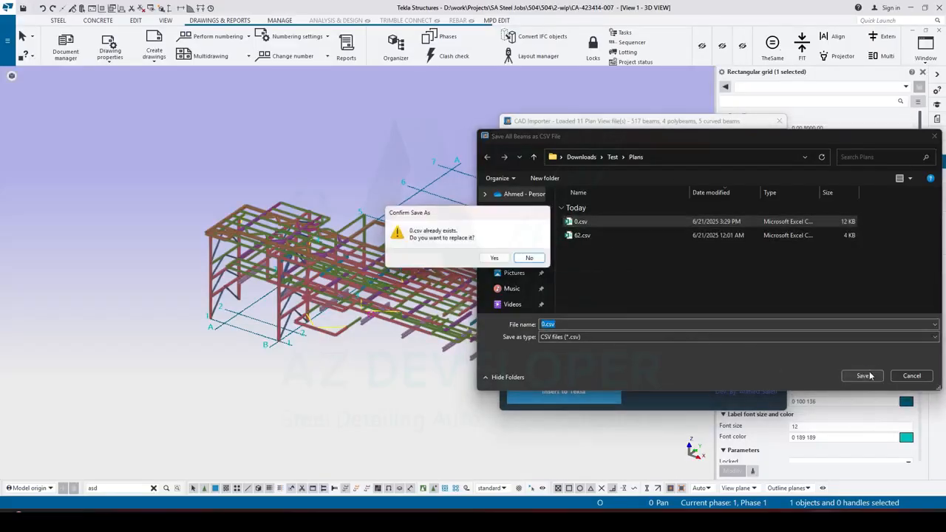
{"action": "left_click", "coordinate": [495, 260]}
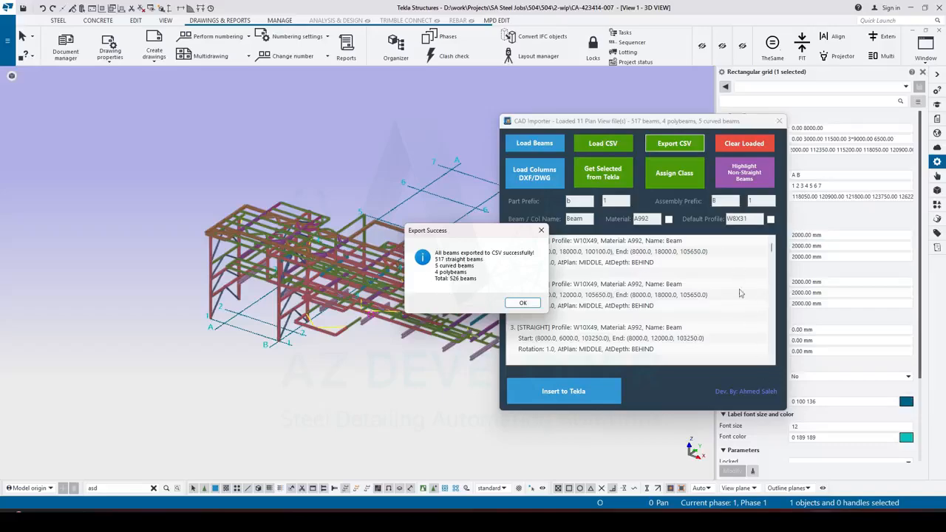
{"action": "left_click", "coordinate": [521, 304]}
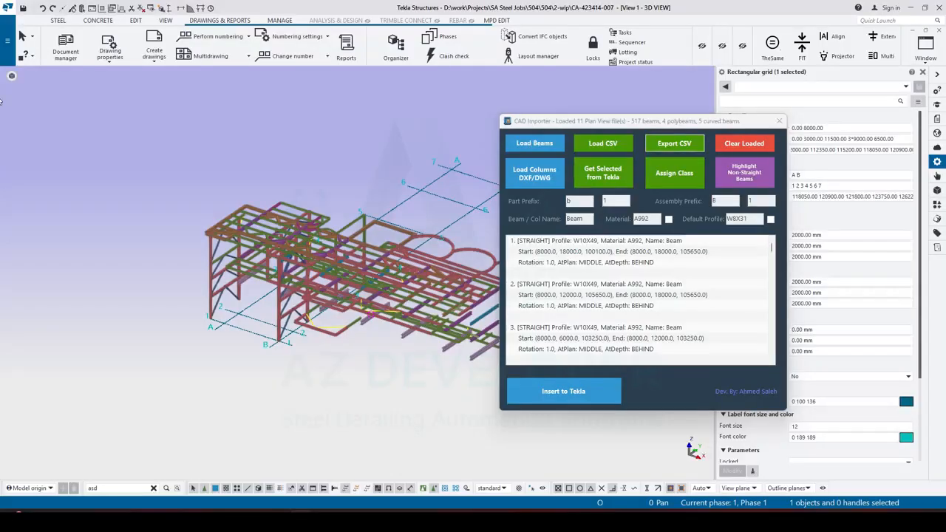
Open the exported 0.csv in Excel and look through its rows of member types, profiles, materials and coordinates
{"action": "left_click", "coordinate": [674, 142]}
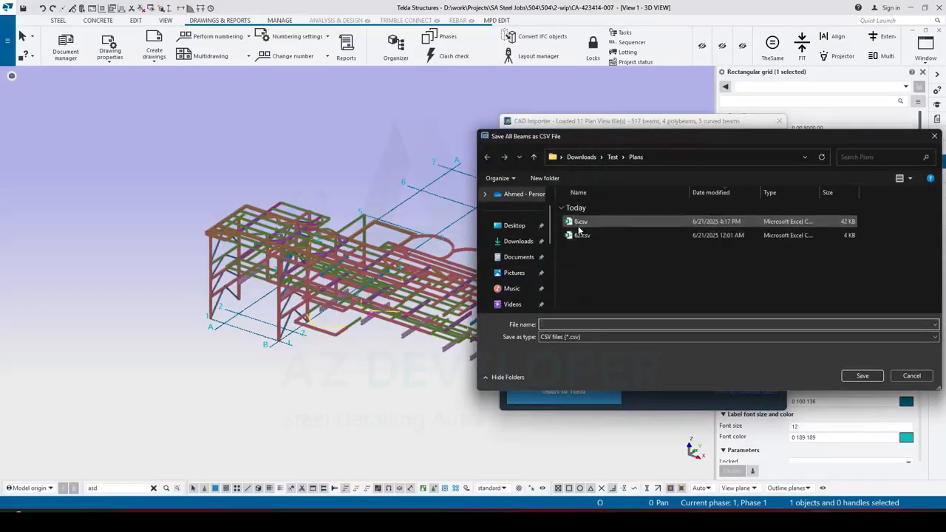
{"action": "left_click", "coordinate": [572, 221]}
{"action": "right_click", "coordinate": [573, 221]}
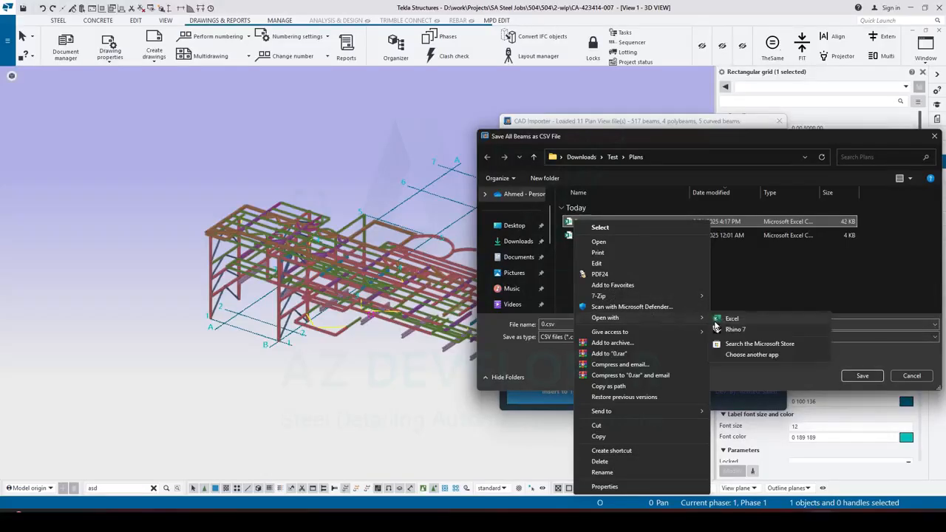
{"action": "left_click", "coordinate": [715, 323]}
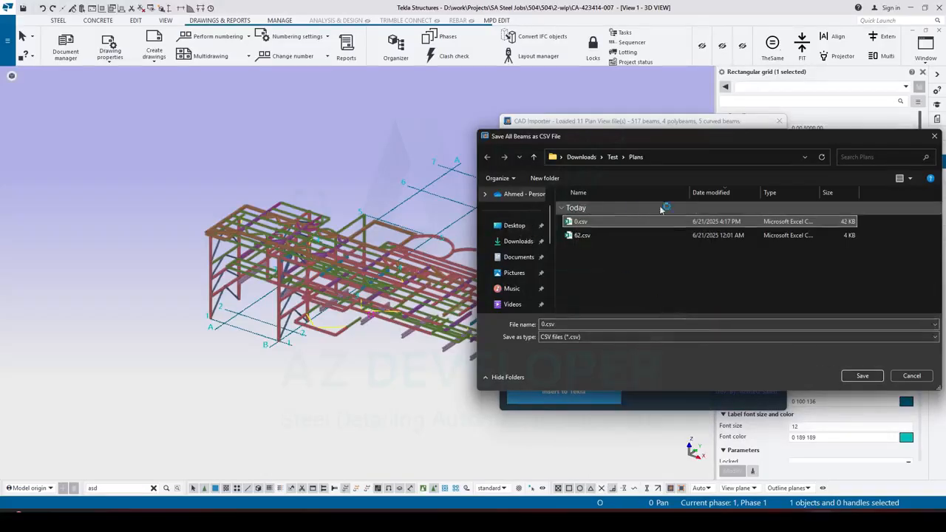
{"action": "left_click", "coordinate": [935, 138]}
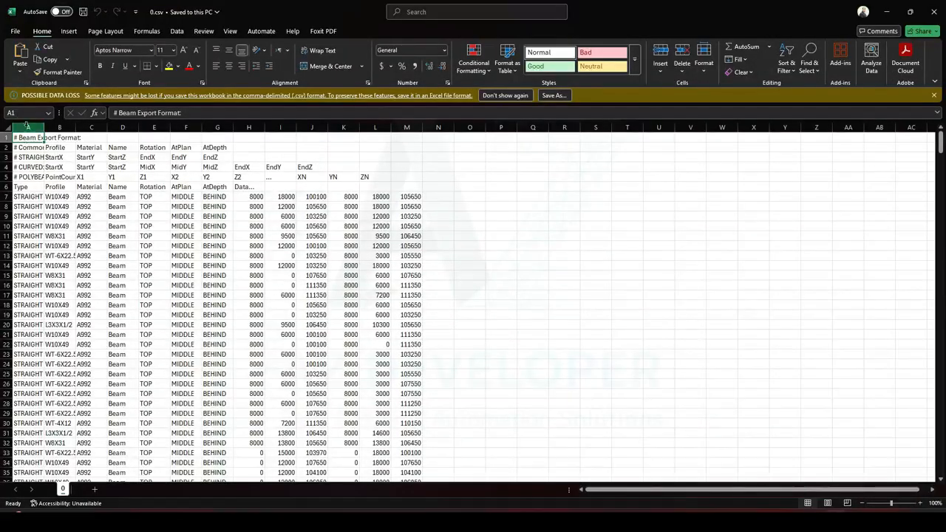
{"action": "scroll", "coordinate": [20, 262], "scroll_direction": "down", "scroll_amount": 4}
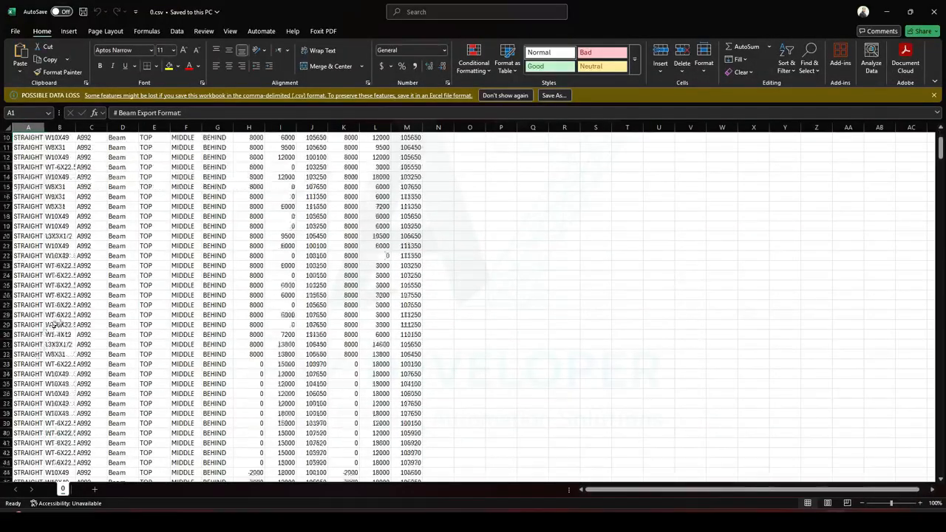
{"action": "scroll", "coordinate": [206, 433], "scroll_direction": "down", "scroll_amount": 8}
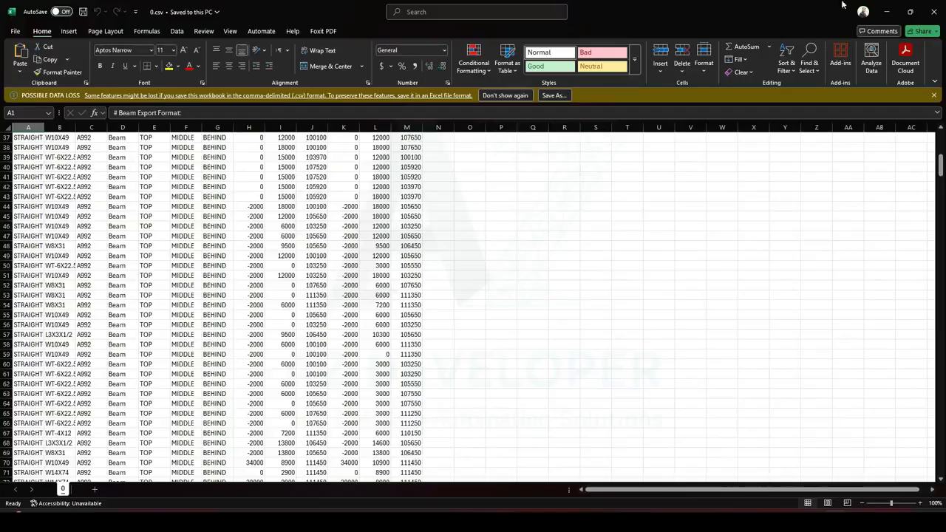
{"action": "left_click", "coordinate": [596, 344]}
{"action": "scroll", "coordinate": [253, 351], "scroll_direction": "down", "scroll_amount": 2}
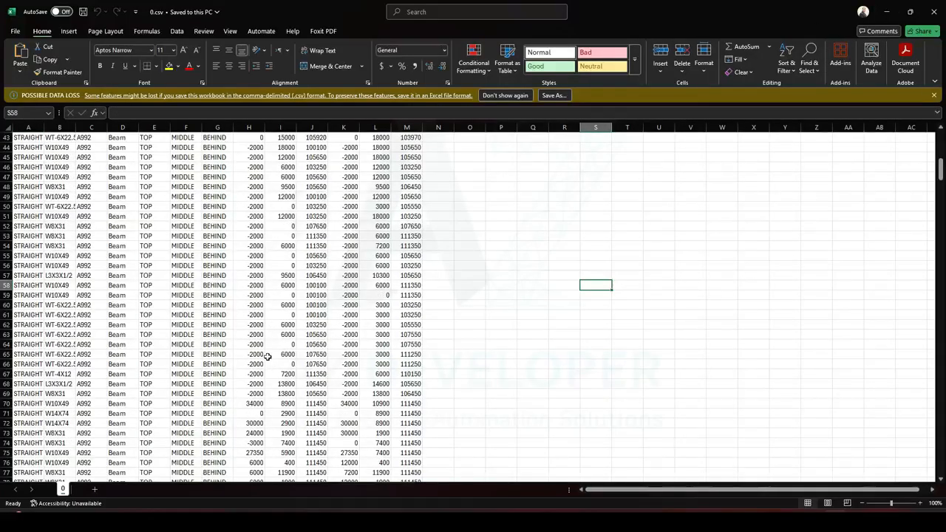
{"action": "left_click", "coordinate": [887, 13]}
Clear all loaded beams from the CAD Importer and select the whole inserted structure in the model
{"action": "left_click", "coordinate": [763, 145]}
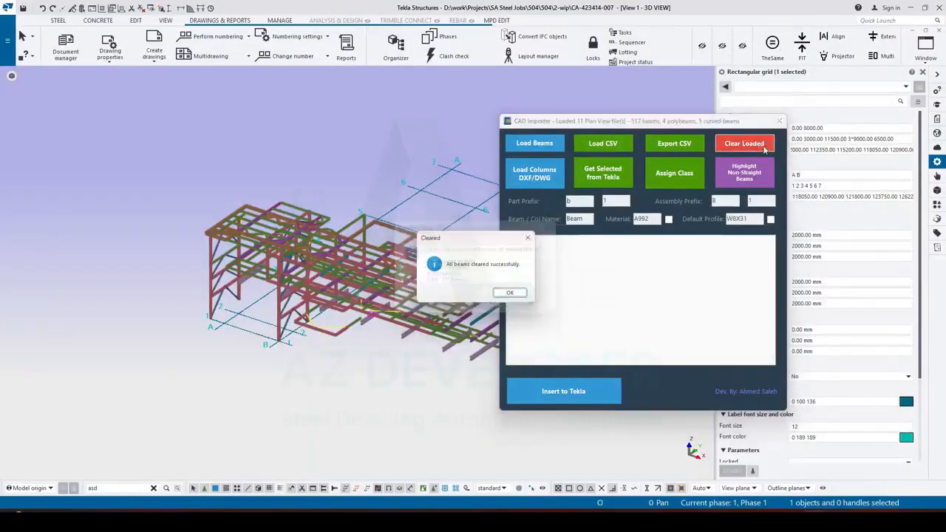
{"action": "key", "text": "Return"}
{"action": "left_click_drag", "start_coordinate": [48, 442], "coordinate": [444, 185]}
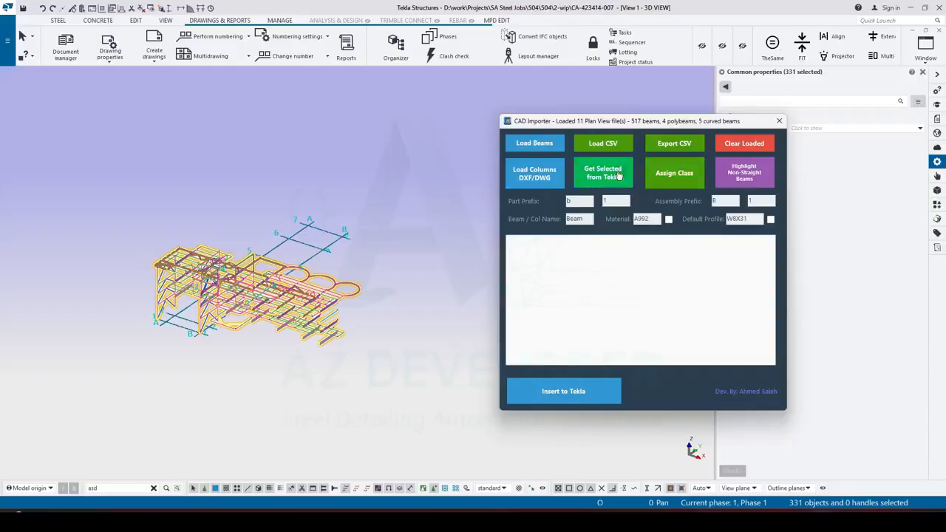
Load the structure selected in the model into the CAD Importer and look through the list of imported beams to its summary
{"action": "left_click", "coordinate": [615, 179]}
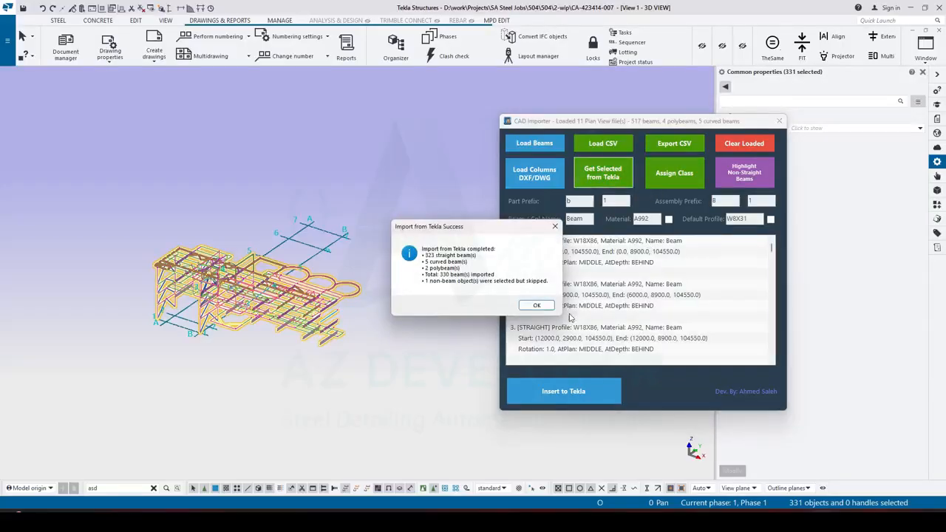
{"action": "left_click", "coordinate": [529, 306]}
{"action": "left_click_drag", "start_coordinate": [772, 246], "coordinate": [766, 357]}
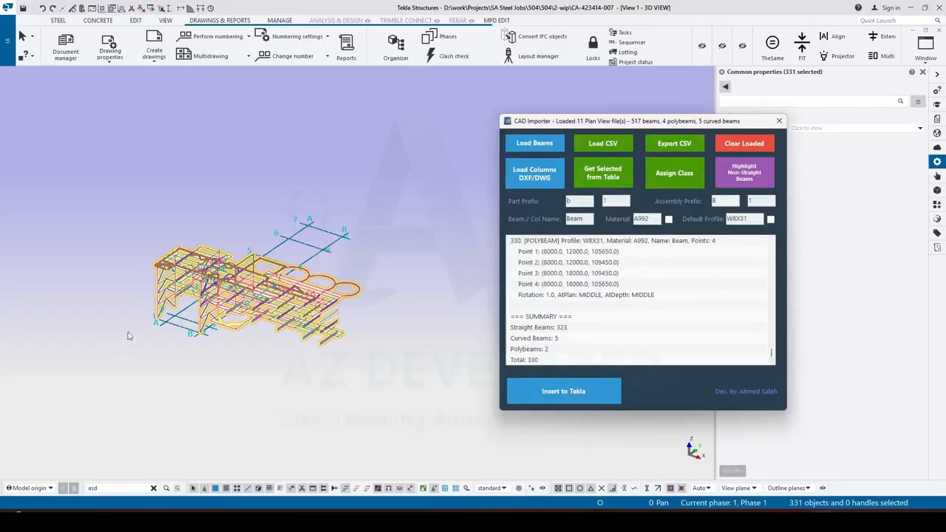
Delete the existing structure from the model and reinsert it from the members loaded in the CAD Importer
{"action": "left_click_drag", "start_coordinate": [95, 386], "coordinate": [423, 167]}
{"action": "key", "text": "Delete"}
{"action": "left_click", "coordinate": [821, 520]}
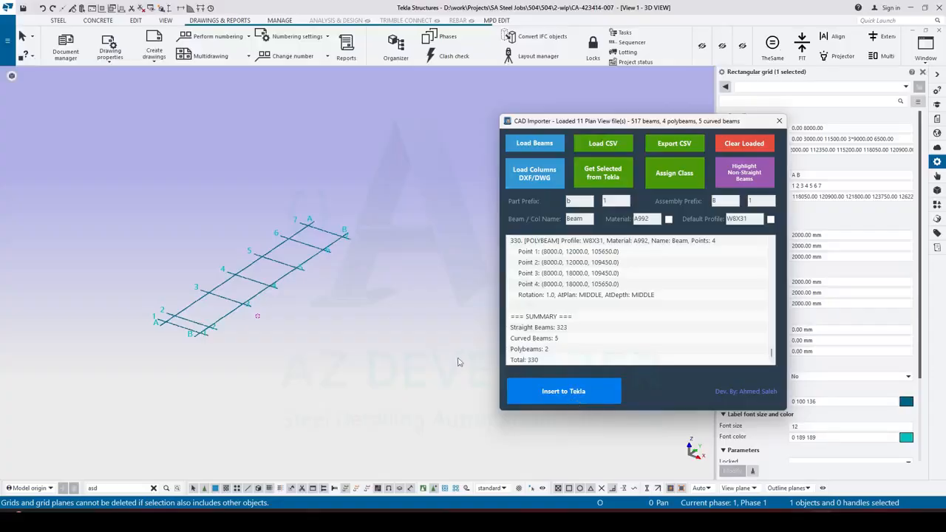
{"action": "left_click", "coordinate": [515, 309]}
{"action": "scroll", "coordinate": [433, 243], "scroll_direction": "up", "scroll_amount": 10}
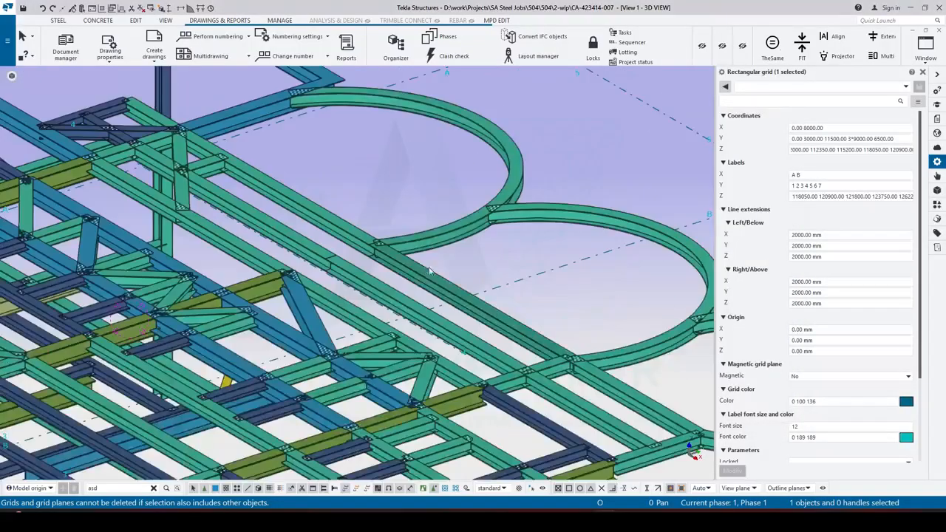
{"action": "left_click", "coordinate": [433, 244]}
{"action": "scroll", "coordinate": [433, 244], "scroll_direction": "down", "scroll_amount": 5}
{"action": "scroll", "coordinate": [519, 393], "scroll_direction": "up", "scroll_amount": 10}
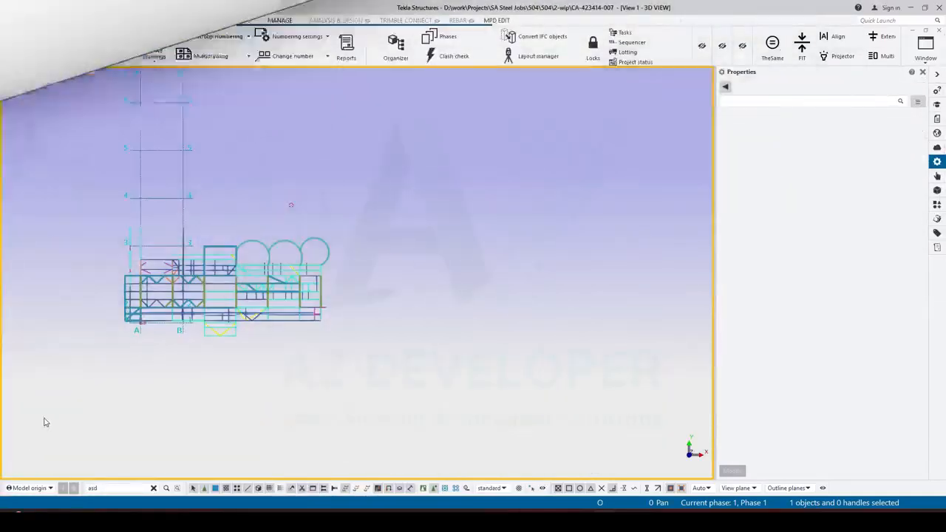
Select the whole structure in plan view and highlight its non-straight beams with the CAD Importer
{"action": "left_click_drag", "start_coordinate": [43, 418], "coordinate": [443, 152]}
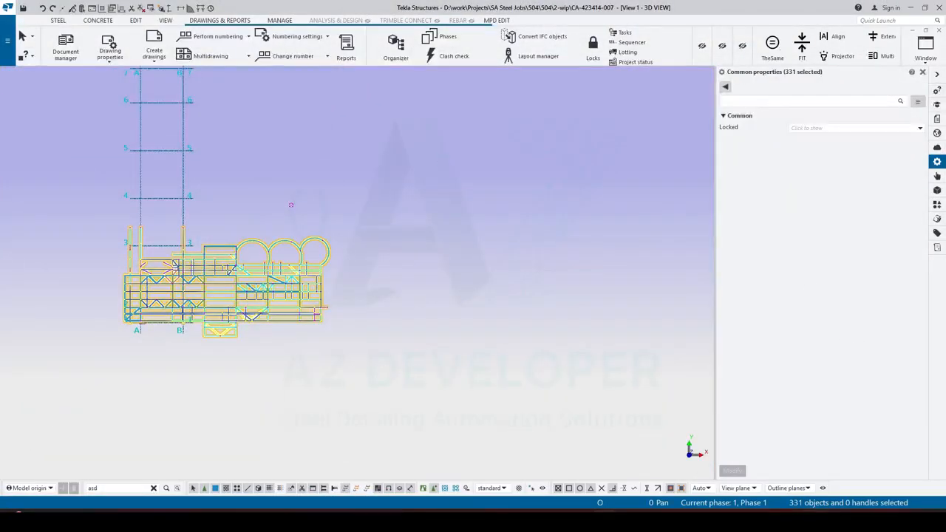
{"action": "key", "text": "alt+Tab"}
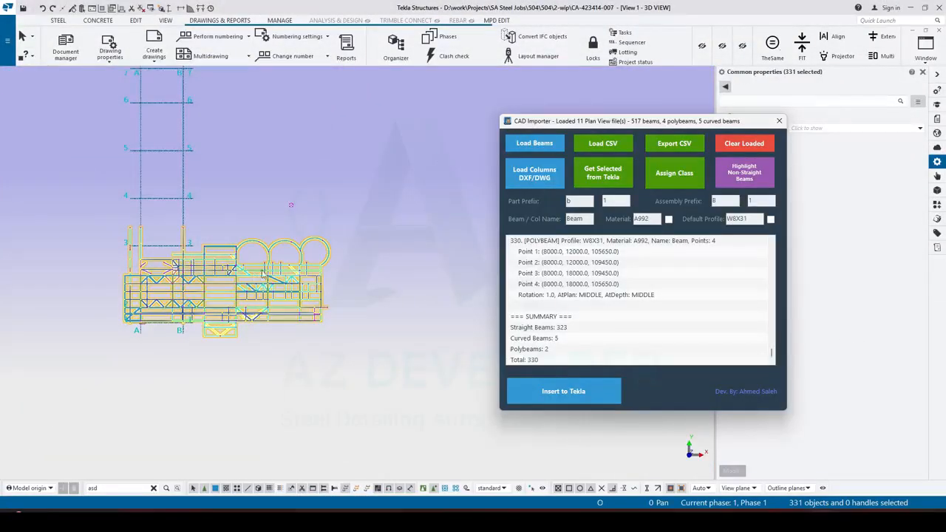
{"action": "left_click", "coordinate": [753, 183]}
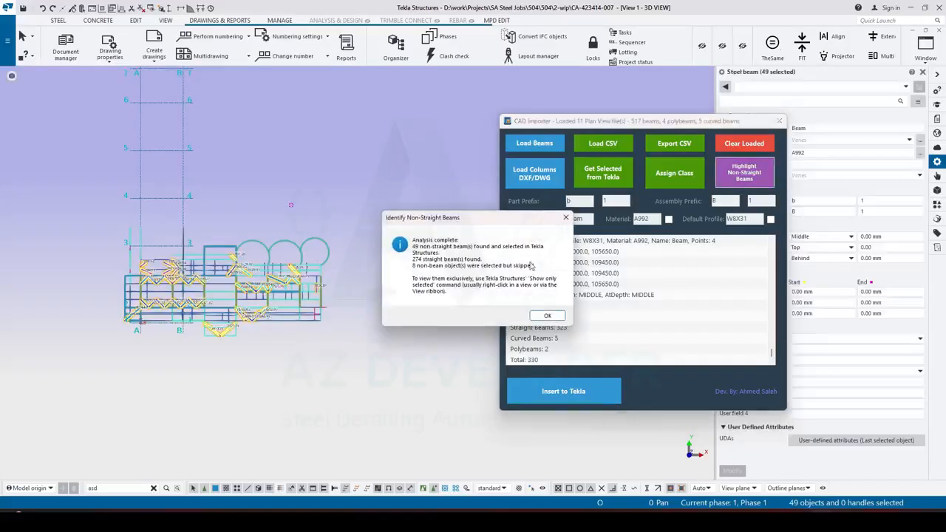
{"action": "left_click", "coordinate": [545, 316]}
Examine the highlighted non-straight beams across the whole plan for members that should have been straight
{"action": "scroll", "coordinate": [299, 297], "scroll_direction": "up", "scroll_amount": 5}
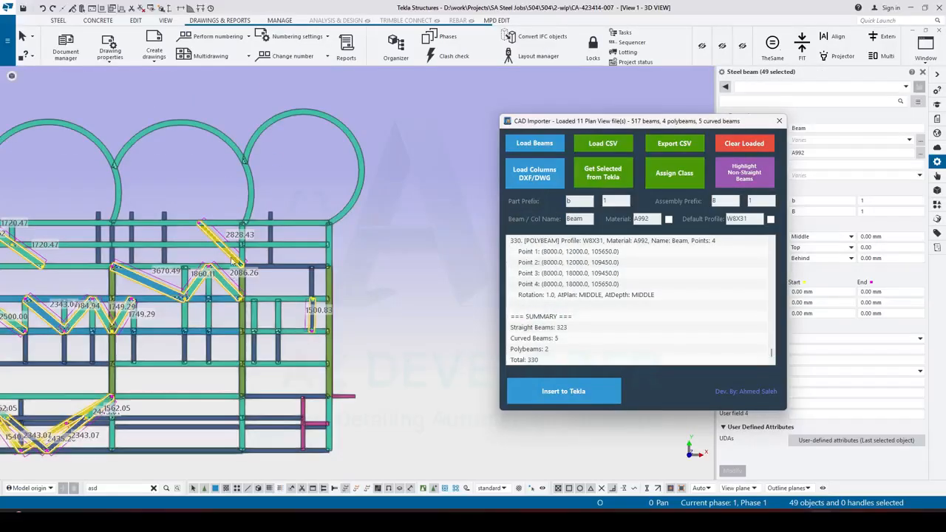
{"action": "scroll", "coordinate": [232, 261], "scroll_direction": "up", "scroll_amount": 3}
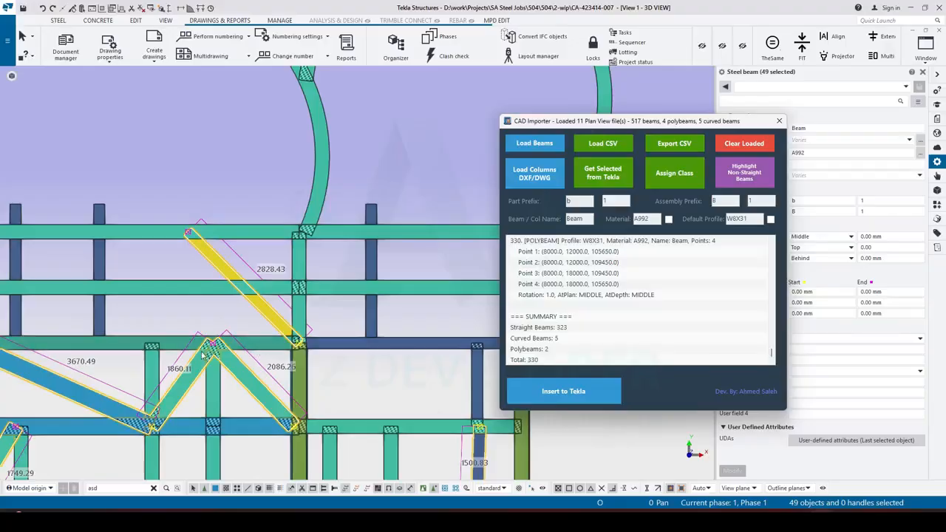
{"action": "scroll", "coordinate": [203, 354], "scroll_direction": "down", "scroll_amount": 5}
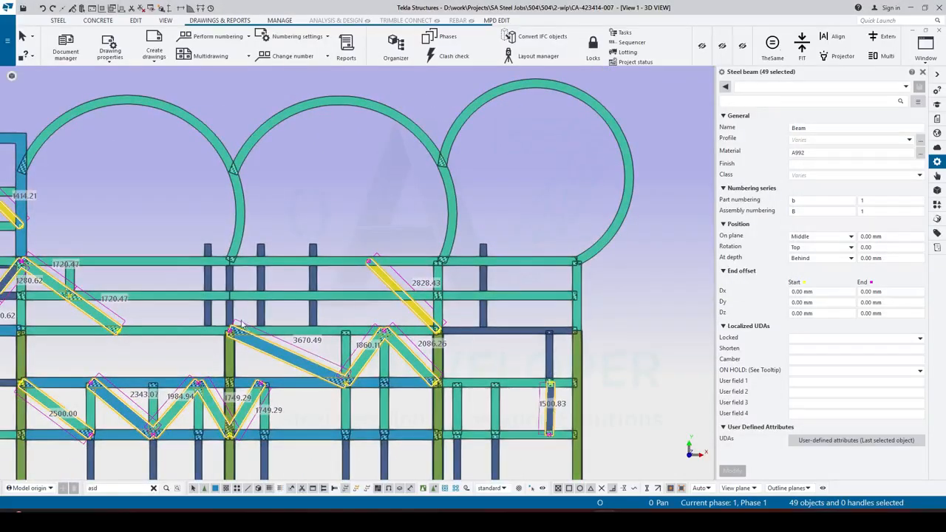
{"action": "scroll", "coordinate": [240, 324], "scroll_direction": "down", "scroll_amount": 5}
{"action": "scroll", "coordinate": [360, 377], "scroll_direction": "up", "scroll_amount": 5}
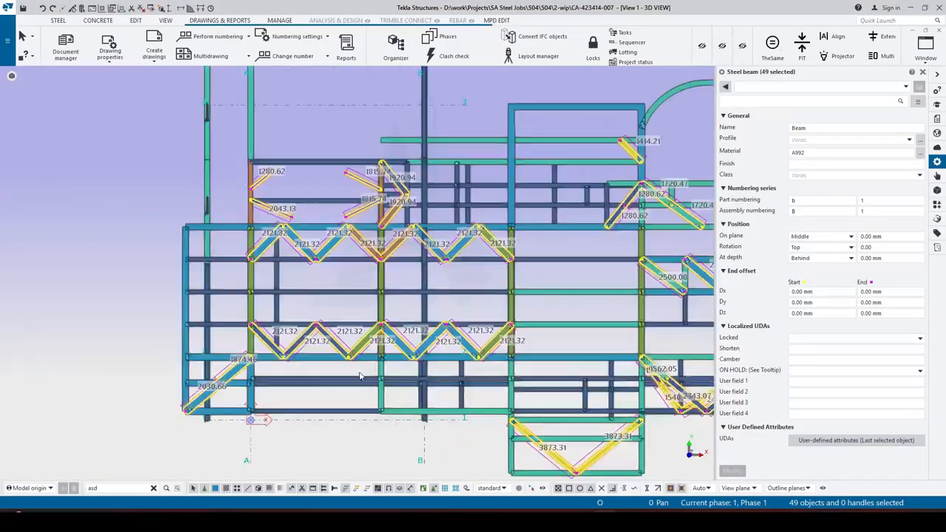
{"action": "middle_click_drag", "start_coordinate": [195, 353], "coordinate": [91, 310]}
{"action": "middle_click_drag", "start_coordinate": [507, 331], "coordinate": [214, 331]}
{"action": "middle_click_drag", "start_coordinate": [382, 224], "coordinate": [162, 235]}
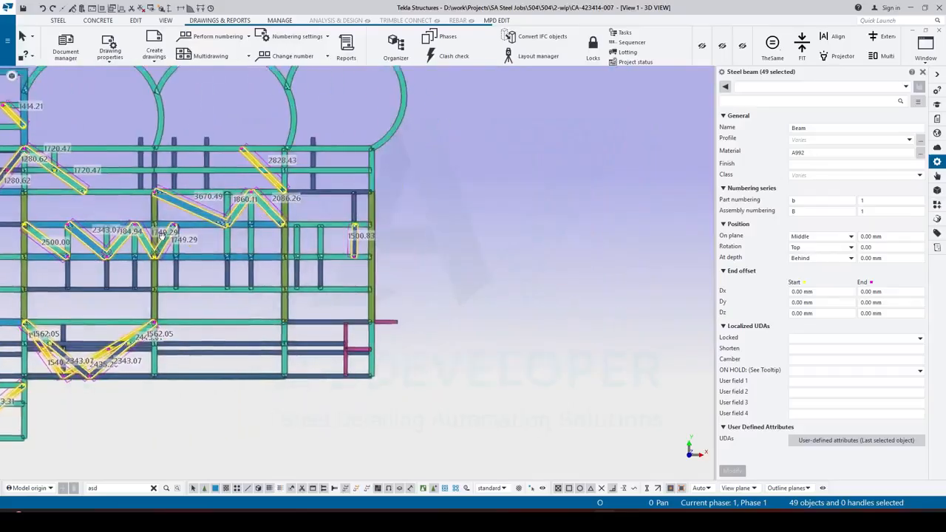
Move the upper end point of the slightly skewed short beam near the plan's right edge into line with the beam above it
{"action": "scroll", "coordinate": [355, 230], "scroll_direction": "up", "scroll_amount": 10}
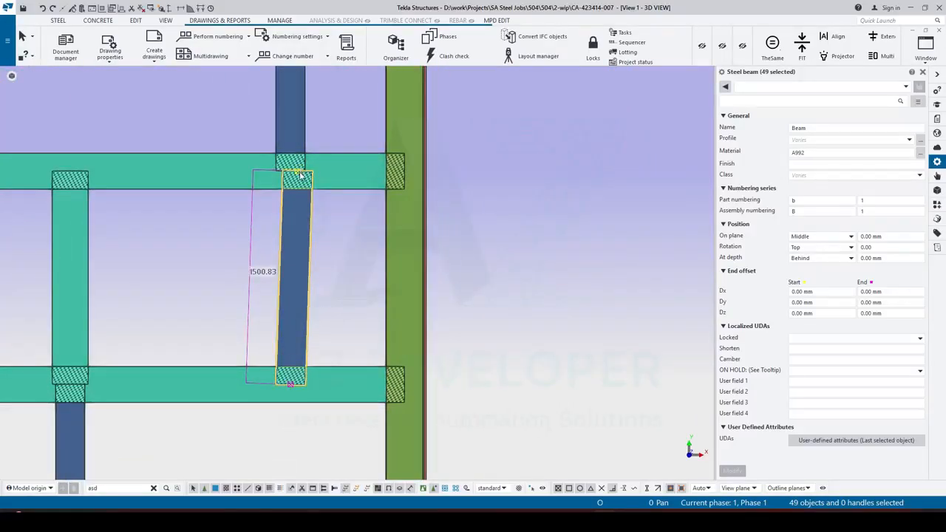
{"action": "left_click", "coordinate": [299, 173]}
{"action": "key", "text": "ctrl+m"}
{"action": "left_click", "coordinate": [297, 172]}
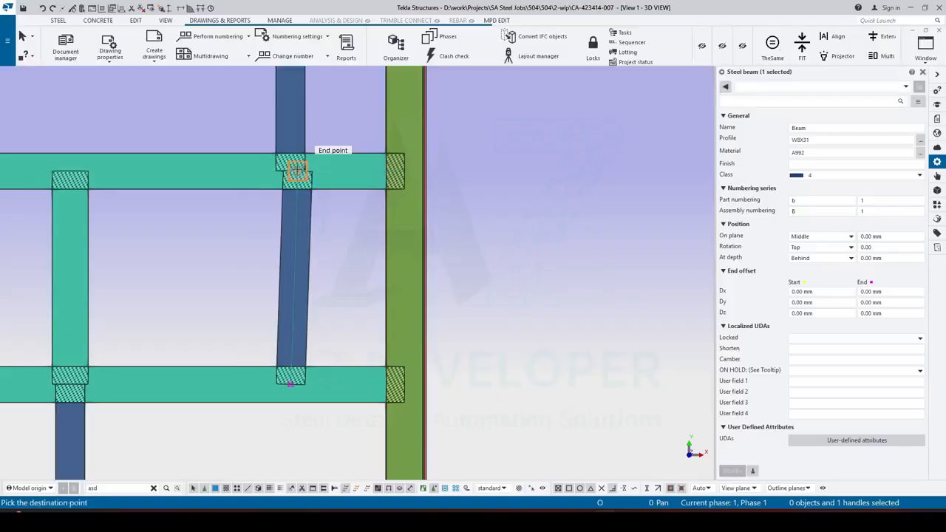
{"action": "left_click", "coordinate": [292, 168]}
{"action": "scroll", "coordinate": [342, 235], "scroll_direction": "down", "scroll_amount": 10}
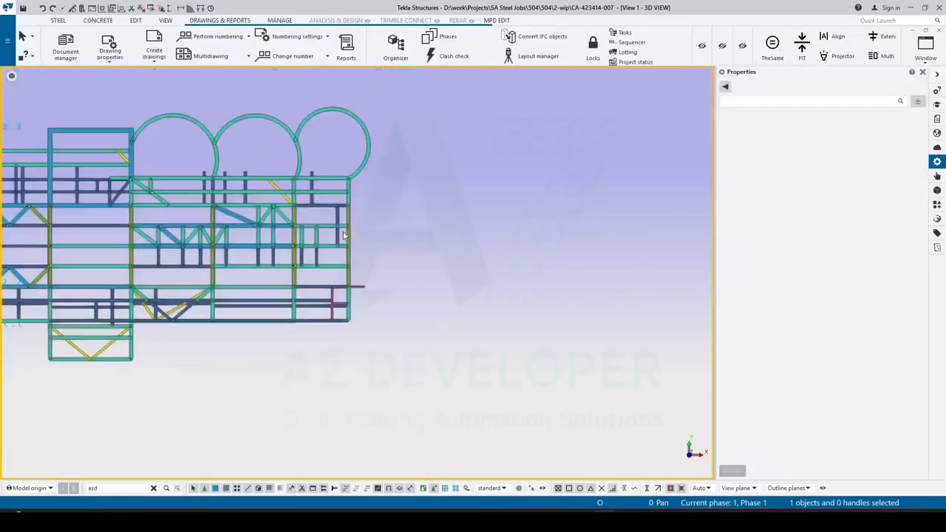
{"action": "key", "text": "alt+Tab"}
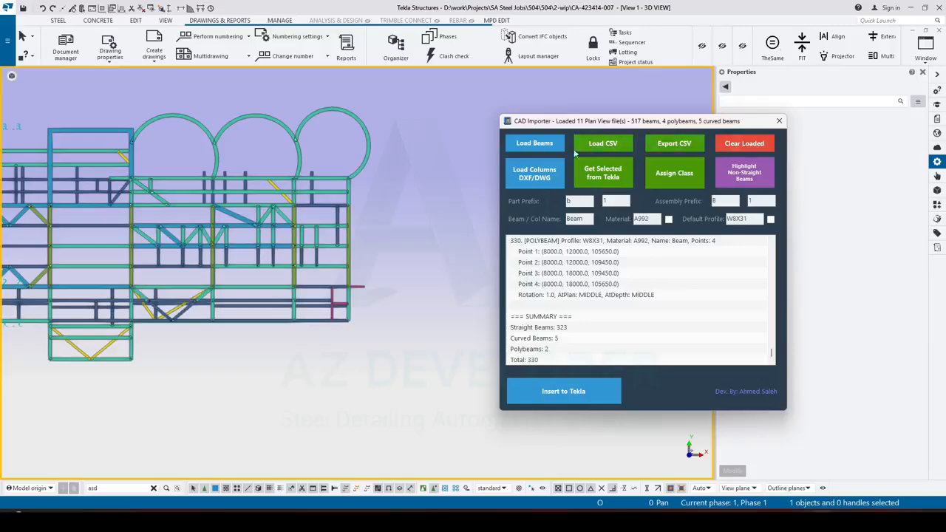
{"action": "left_click", "coordinate": [744, 143]}
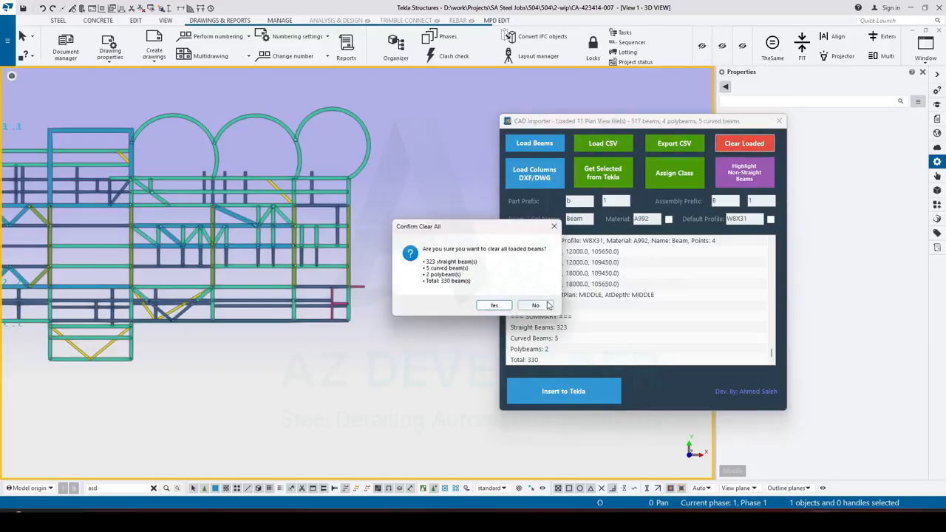
{"action": "left_click", "coordinate": [548, 305]}
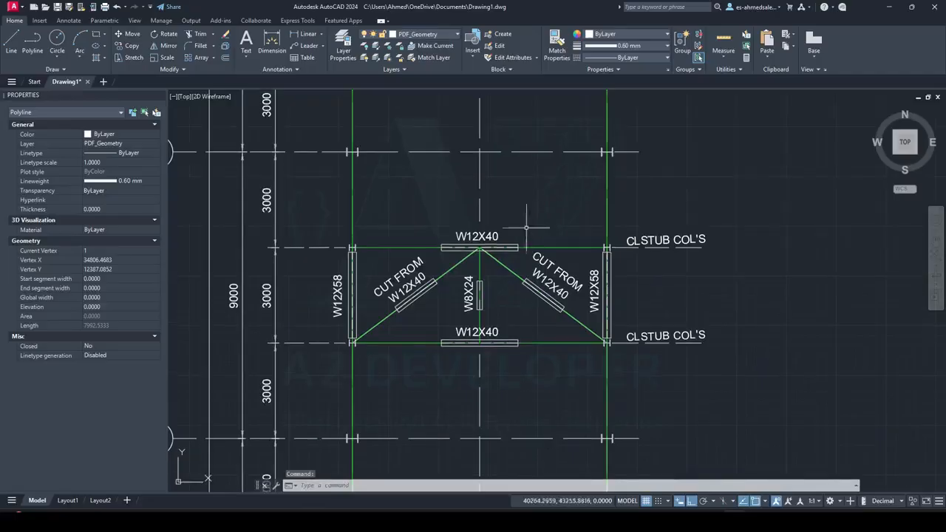
Switch to AutoCAD and assign the selected polyline in the +104.000 framing plan to the Beams layer, leaving nothing selected
{"action": "middle_click_drag", "start_coordinate": [526, 227], "coordinate": [525, 408]}
{"action": "mouse_move", "coordinate": [498, 232]}
{"action": "middle_mouse_down"}
{"action": "mouse_move", "coordinate": [500, 348]}
{"action": "mouse_move", "coordinate": [490, 130]}
{"action": "middle_mouse_up"}
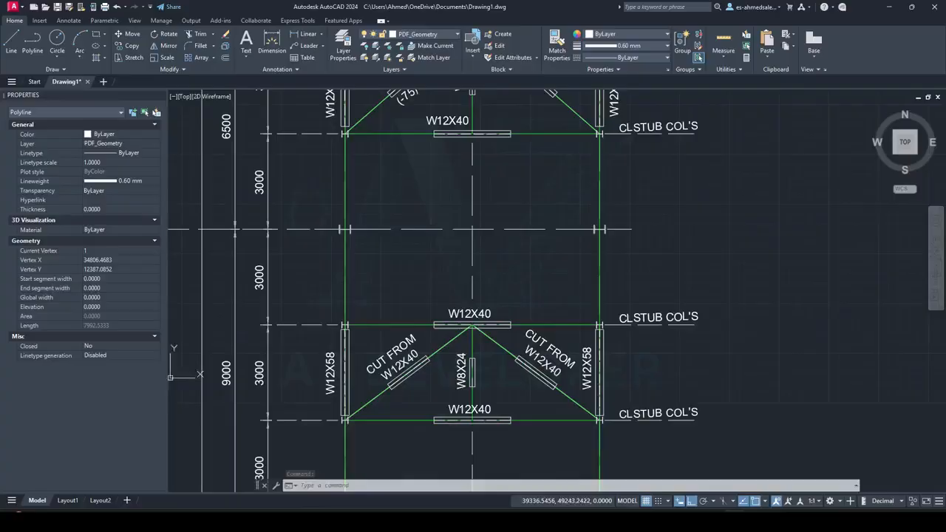
{"action": "left_click", "coordinate": [430, 35]}
{"action": "left_click", "coordinate": [414, 53]}
{"action": "scroll", "coordinate": [600, 175], "scroll_direction": "down", "scroll_amount": 5}
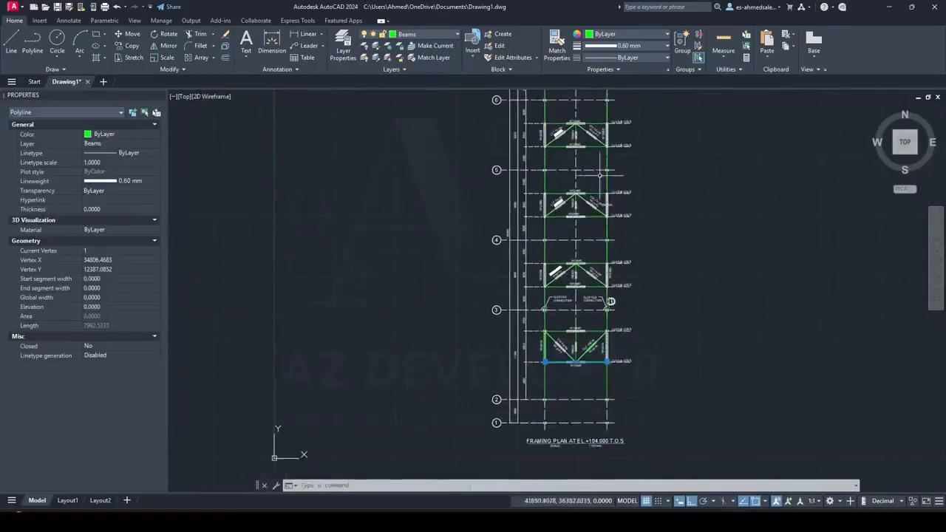
{"action": "scroll", "coordinate": [591, 392], "scroll_direction": "up", "scroll_amount": 4}
{"action": "key", "text": "Escape"}
{"action": "key", "text": "Escape"}
{"action": "mouse_move", "coordinate": [543, 413]}
{"action": "middle_mouse_down"}
{"action": "mouse_move", "coordinate": [523, 295]}
{"action": "mouse_move", "coordinate": [539, 355]}
{"action": "middle_mouse_up"}
{"action": "scroll", "coordinate": [523, 294], "scroll_direction": "down", "scroll_amount": 4}
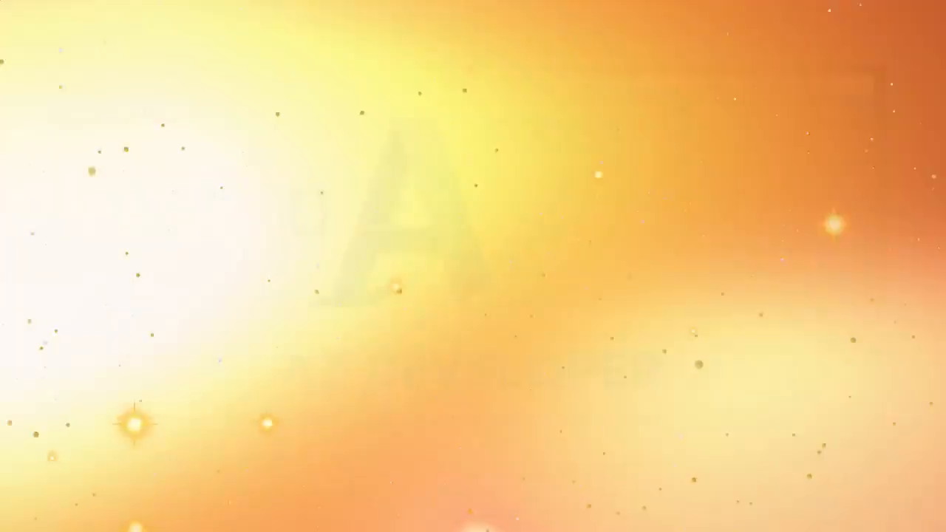